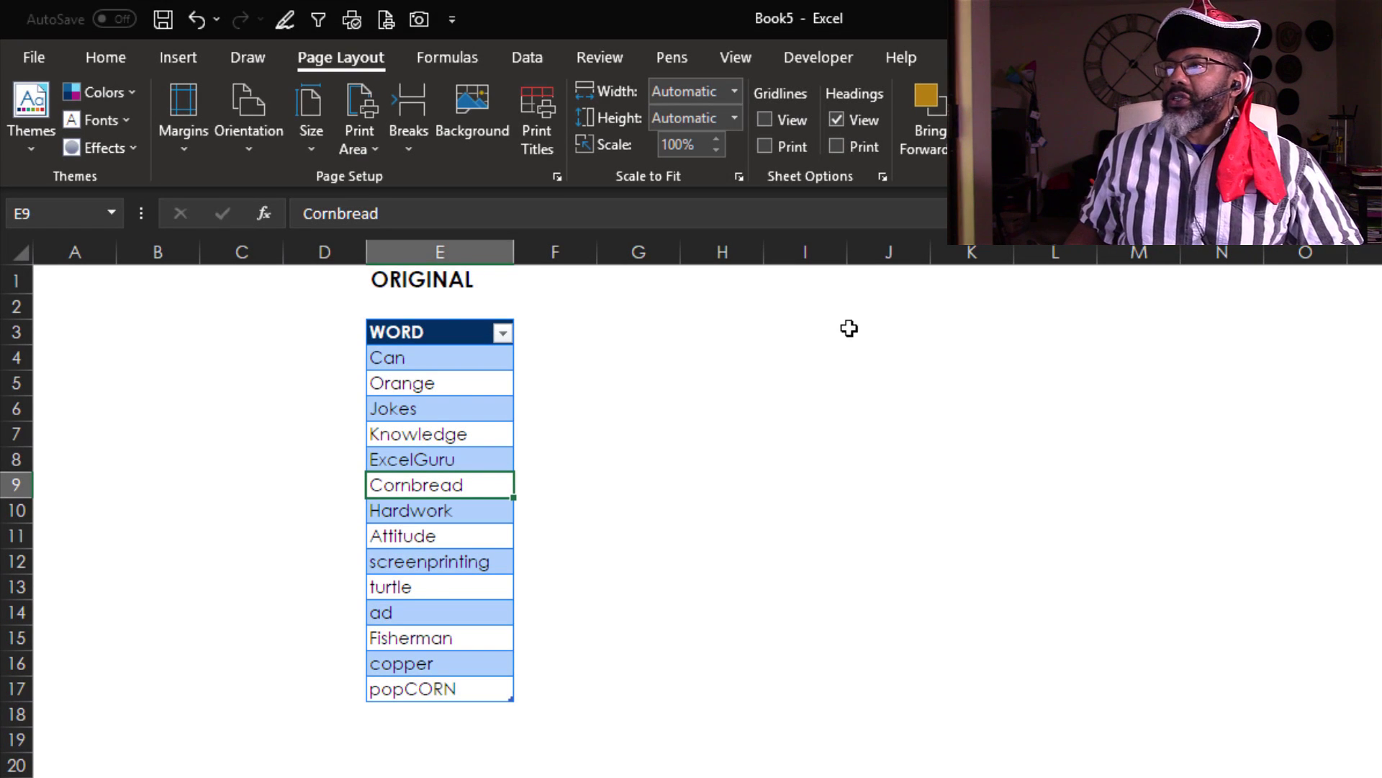
Step: Enter the headers Letter and Points in cells J3 and K3
{"action": "left_click", "coordinate": [897, 337]}
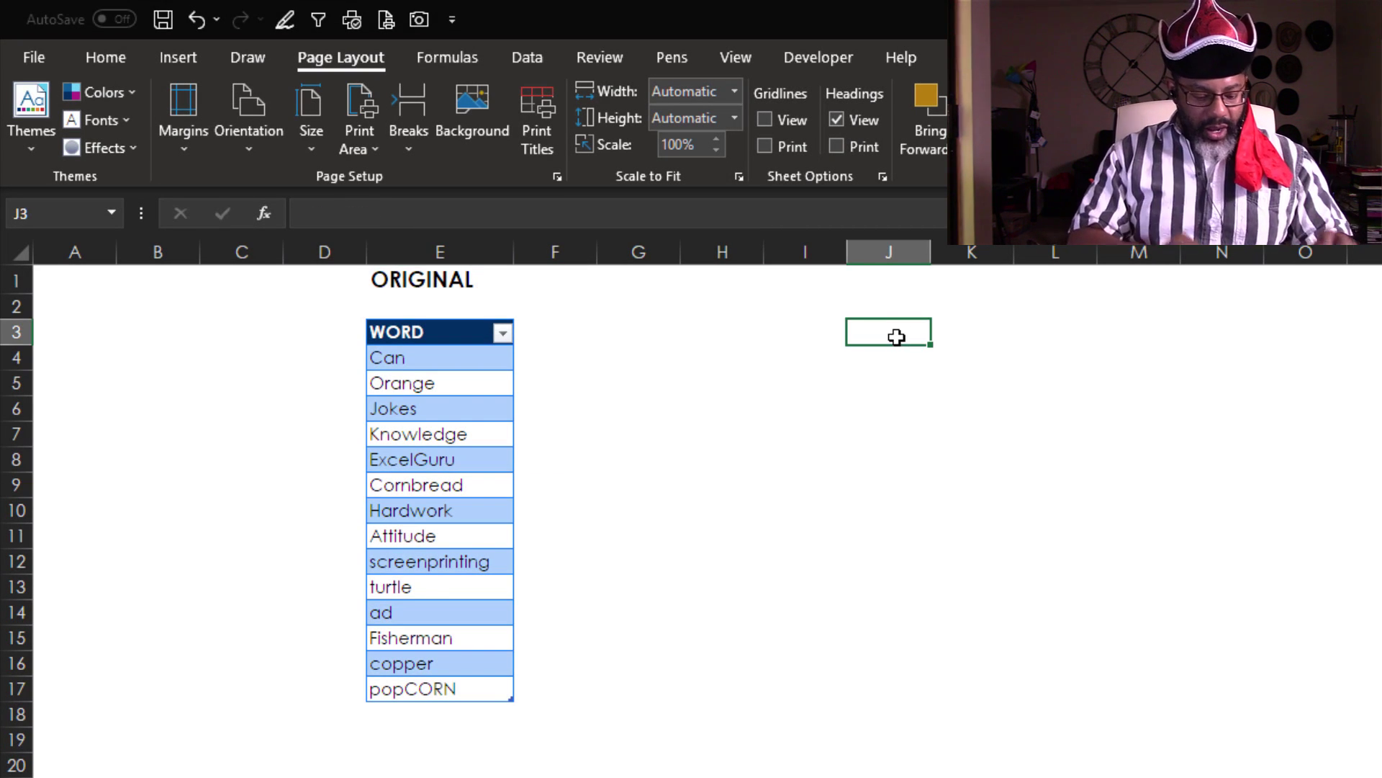
{"action": "type", "text": "L"}
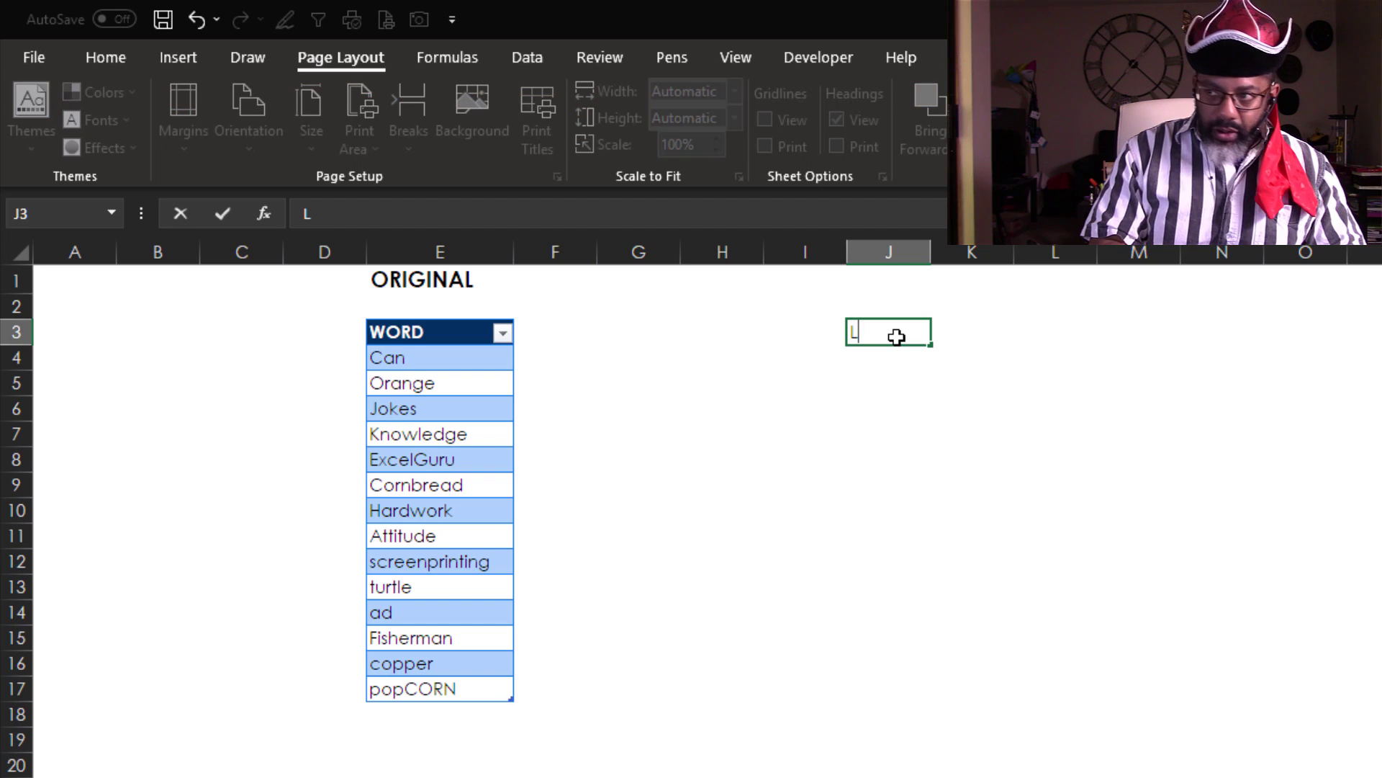
{"action": "type", "text": "etter"}
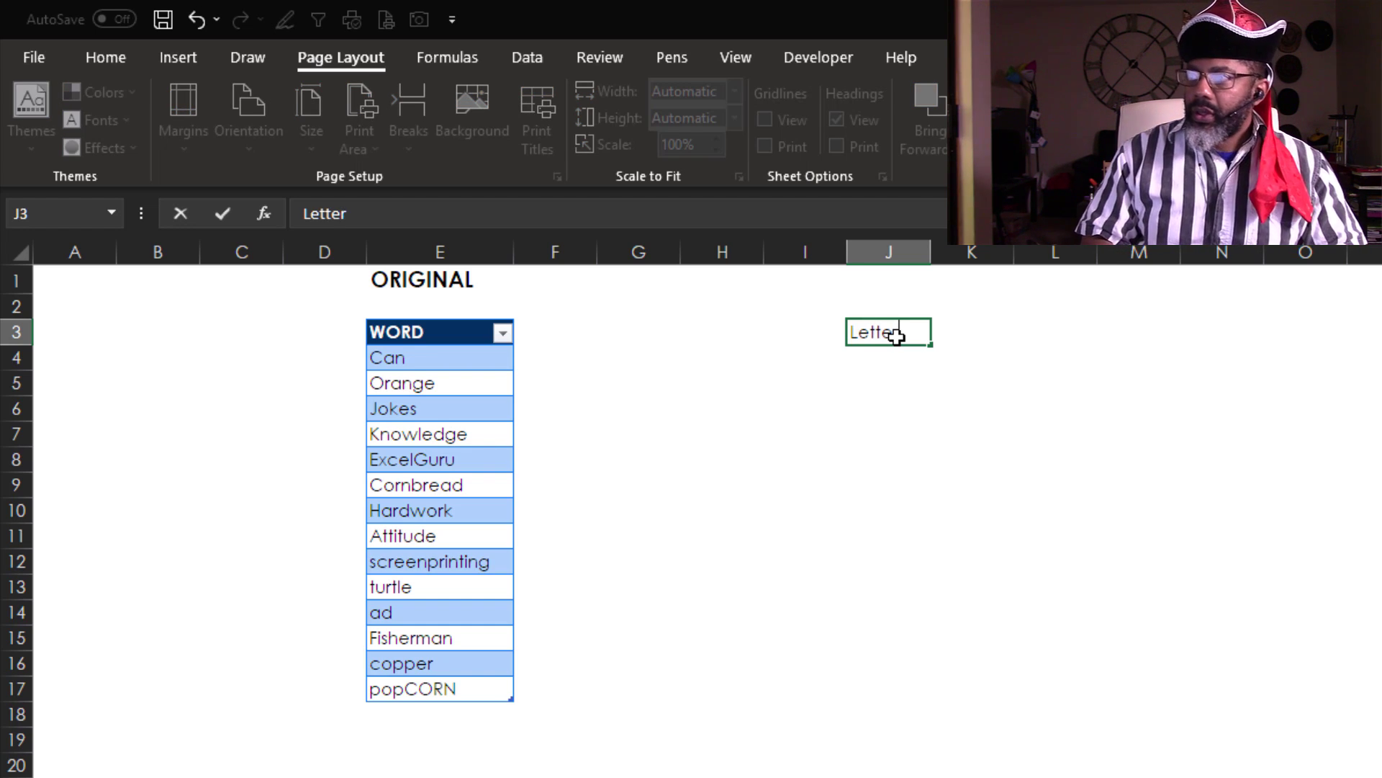
{"action": "key", "text": "Tab"}
{"action": "type", "text": "Points"}
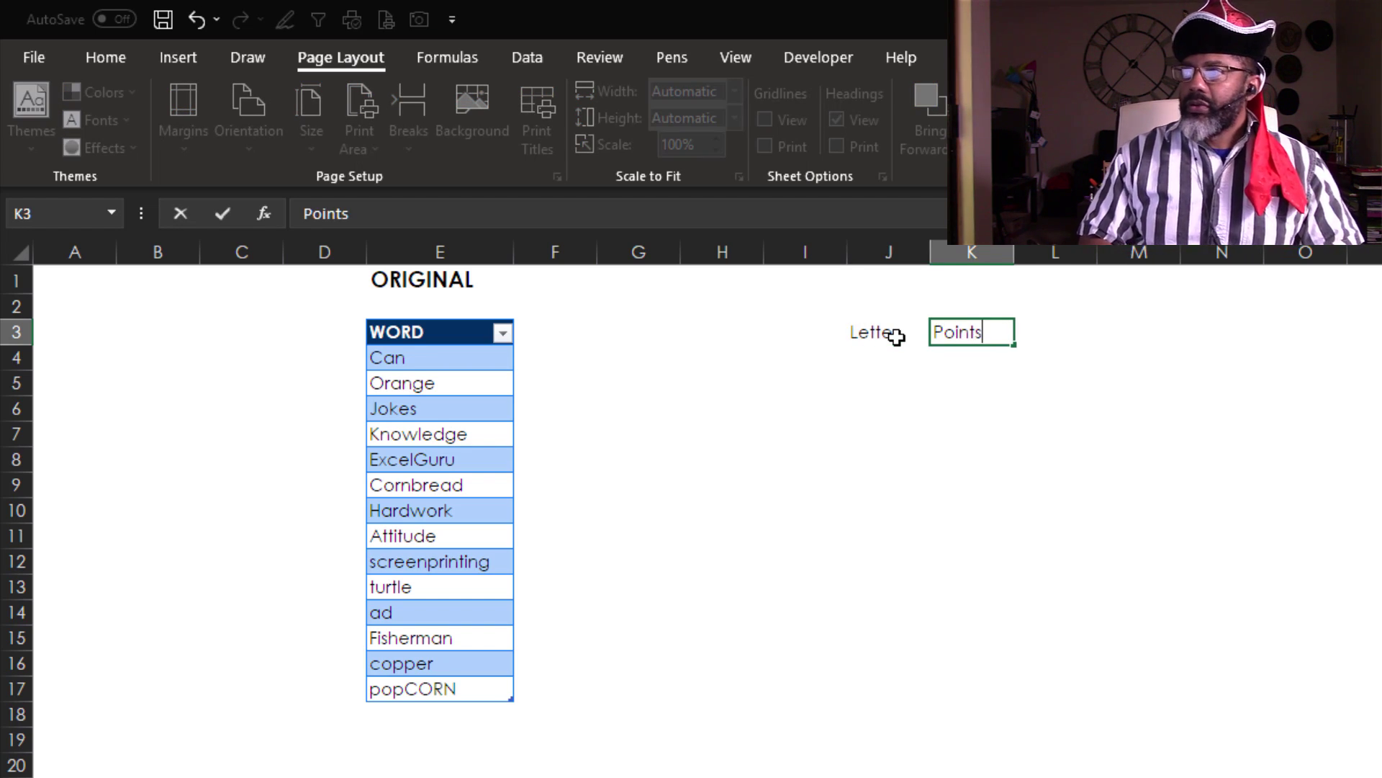
{"action": "key", "text": "Return"}
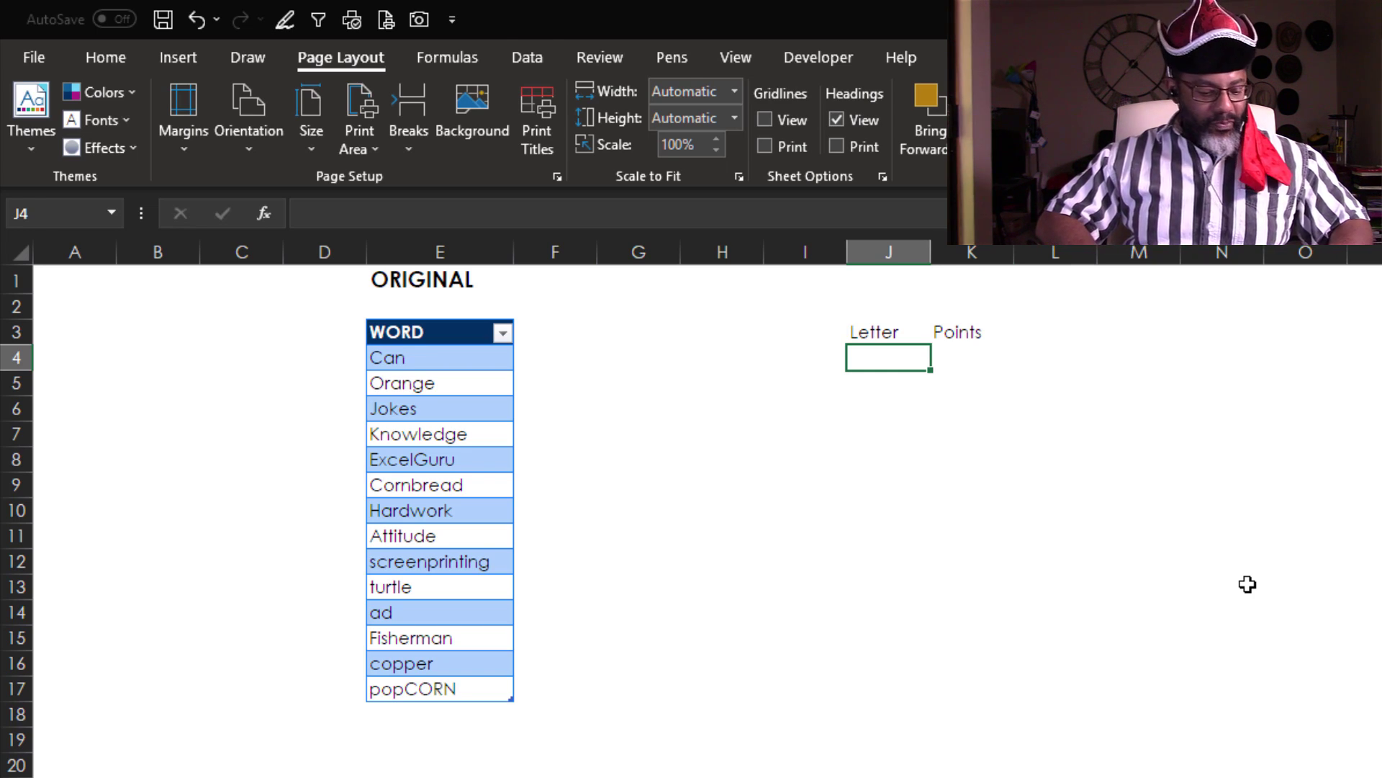
Step: List the letters A–Z under Letter and fill Points 1 to 26 beside them
{"action": "type", "text": "A B C D E F G H I J K L M N O P Q R S T U V W X Y Z"}
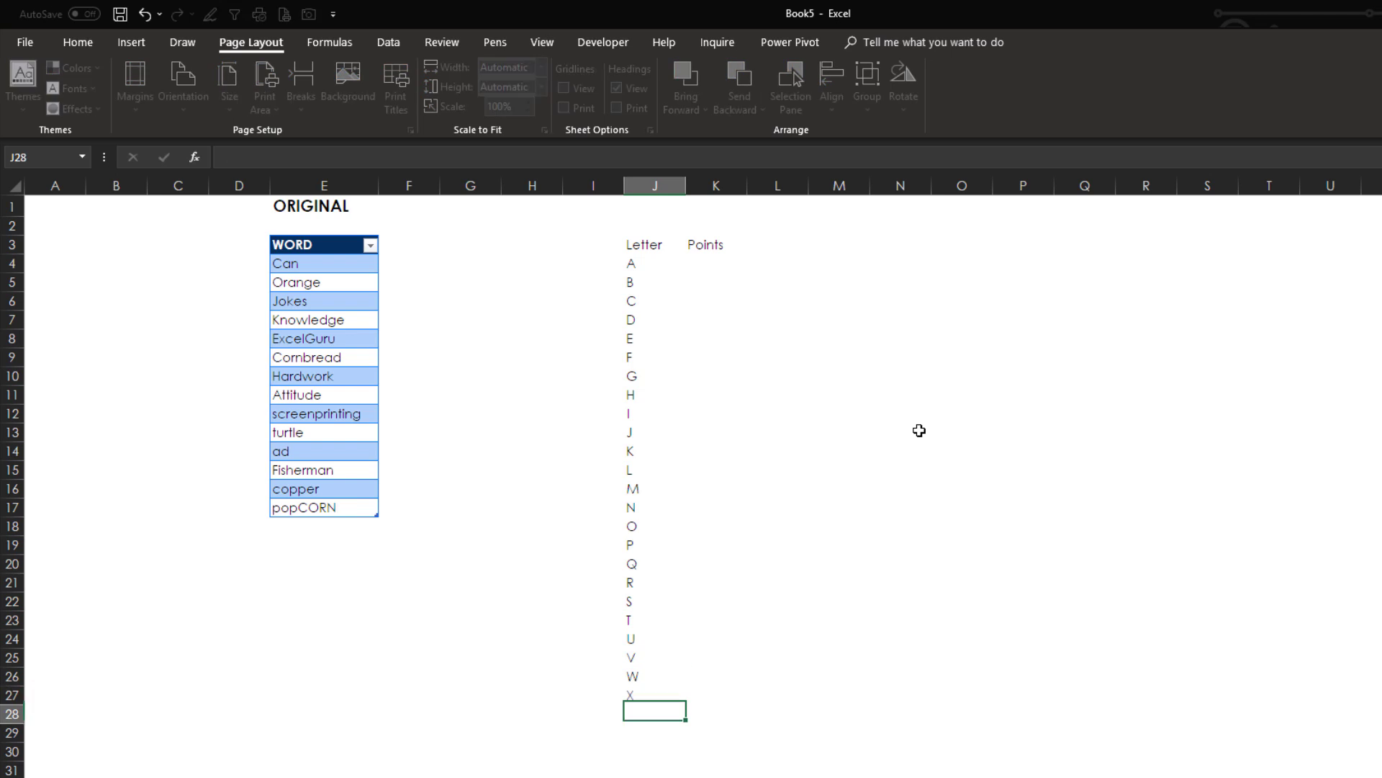
{"action": "left_click", "coordinate": [705, 264]}
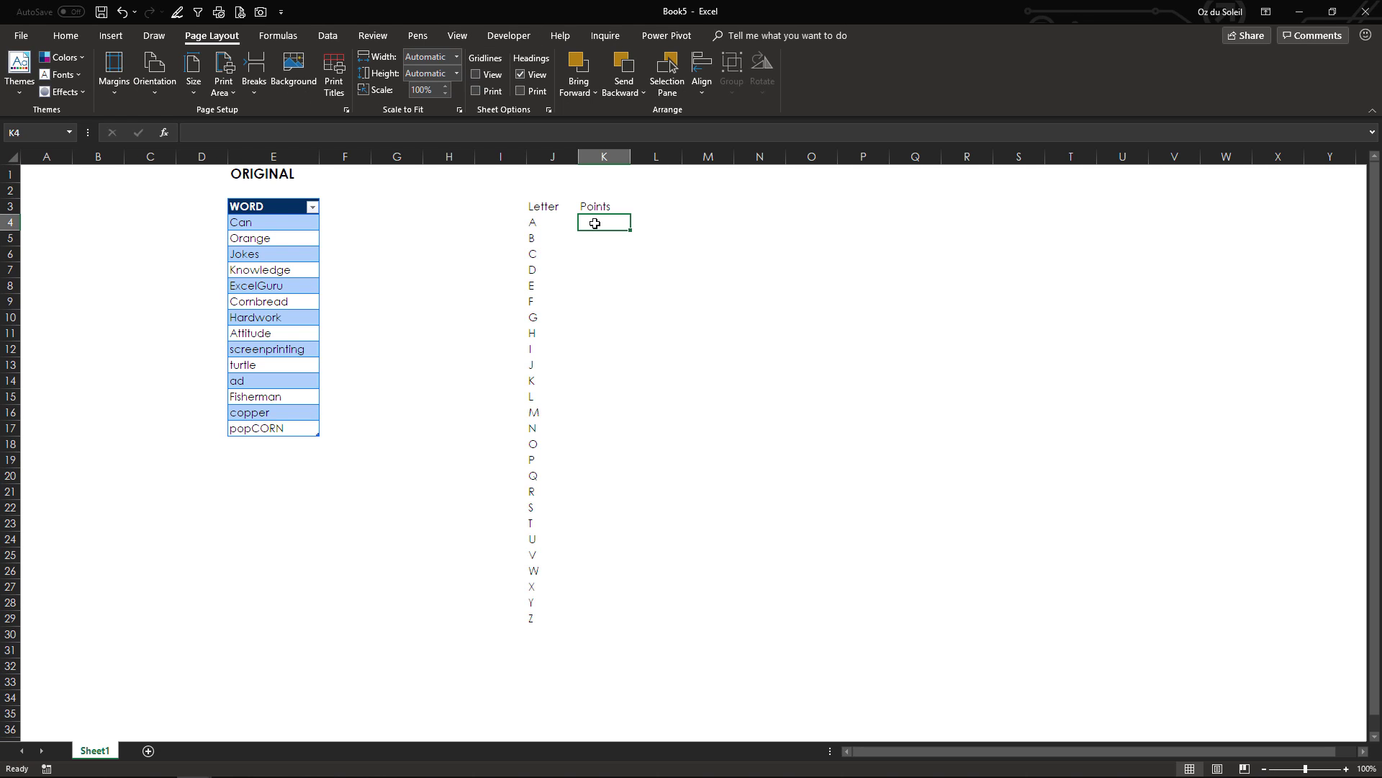
{"action": "type", "text": "1"}
{"action": "key", "text": "Return"}
{"action": "left_click", "coordinate": [596, 224]}
{"action": "left_click_drag", "start_coordinate": [631, 231], "coordinate": [633, 621]}
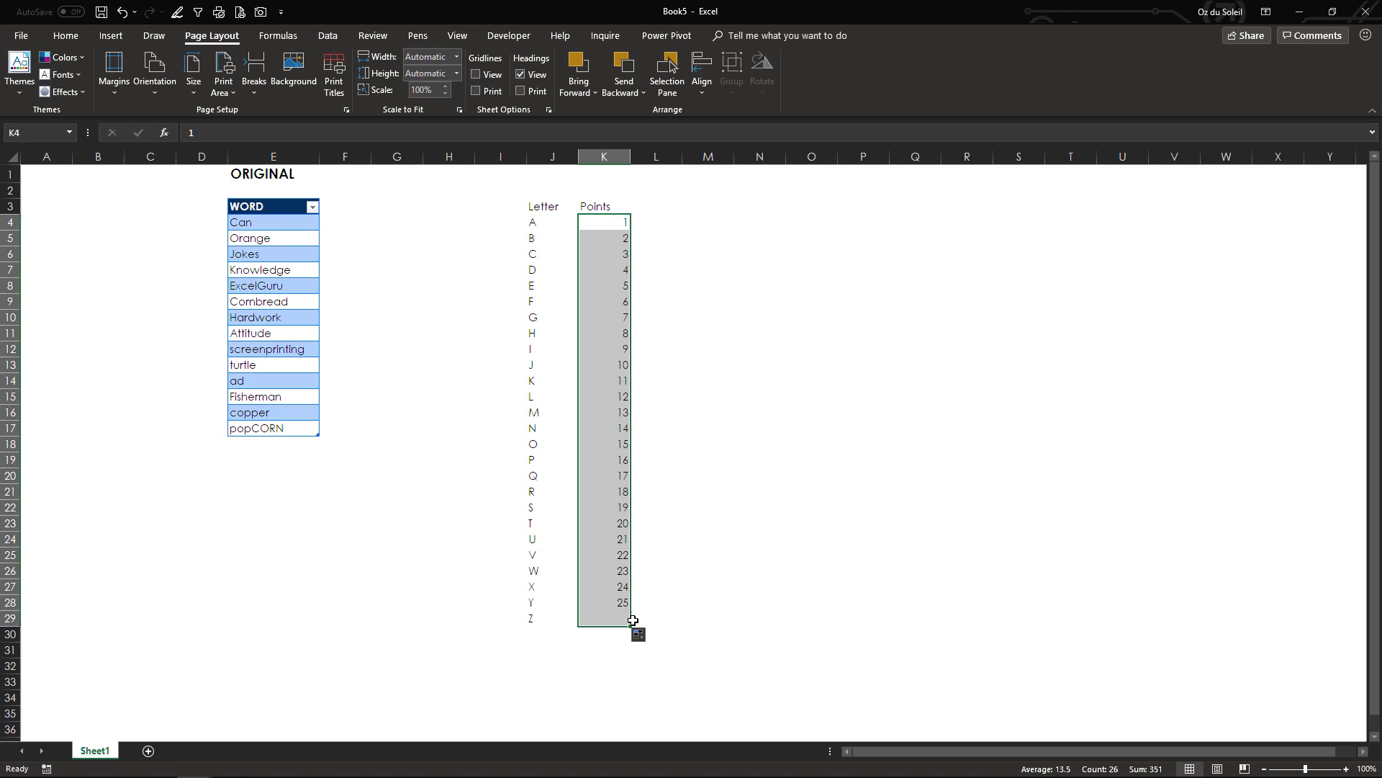
Step: Insert an empty column K and Flash Fill the lowercase alphabet a–z from 'a b c'
{"action": "right_click", "coordinate": [604, 156]}
{"action": "left_click", "coordinate": [630, 255]}
{"action": "left_click", "coordinate": [585, 223]}
{"action": "type", "text": "a b c"}
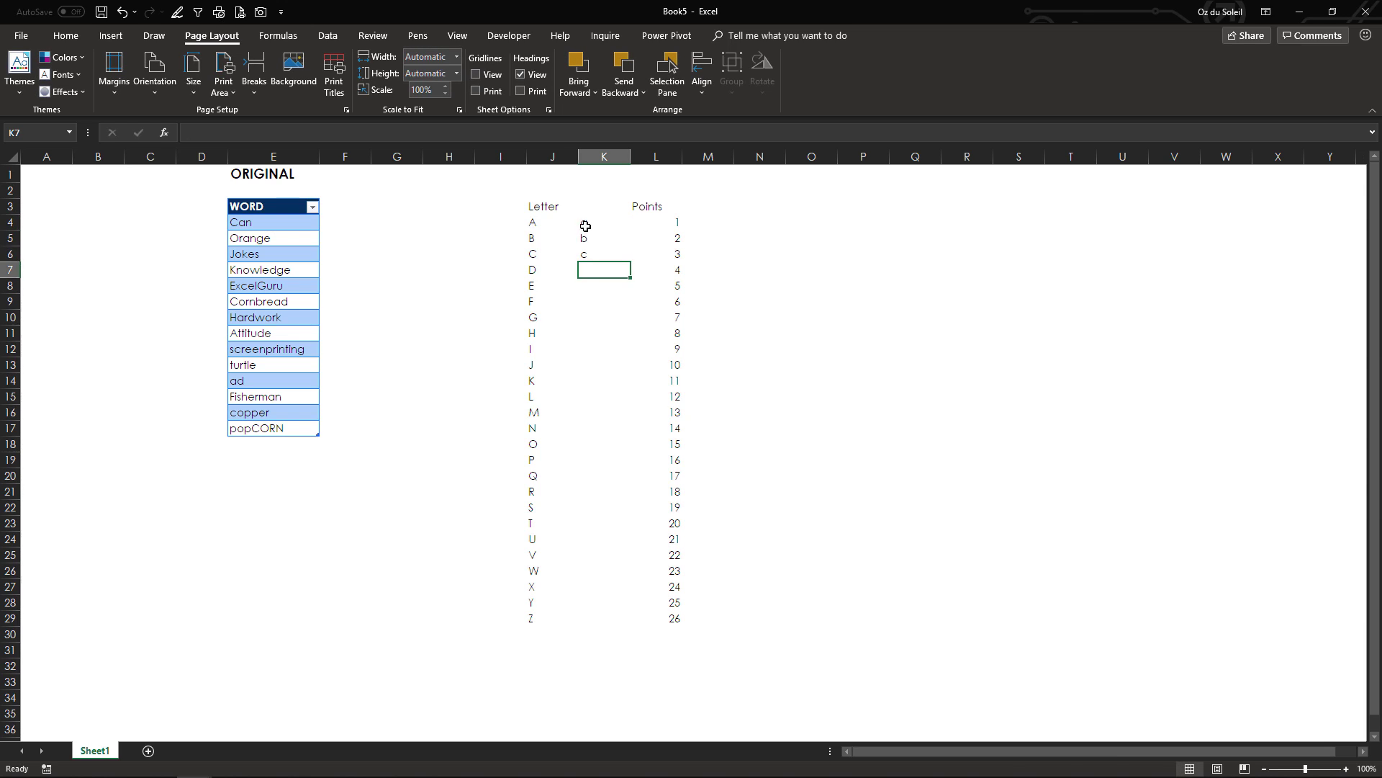
{"action": "left_click_drag", "start_coordinate": [585, 226], "coordinate": [604, 618]}
{"action": "left_click", "coordinate": [328, 35]}
{"action": "left_click", "coordinate": [716, 72]}
Step: Move the lowercase letters below the uppercase ones at J30, repeating the 1–26 point values beside them
{"action": "key", "text": "ctrl+x"}
{"action": "left_click", "coordinate": [552, 633]}
{"action": "key", "text": "ctrl+v"}
{"action": "left_click_drag", "start_coordinate": [656, 207], "coordinate": [600, 633]}
{"action": "right_click", "coordinate": [610, 273]}
{"action": "left_click", "coordinate": [641, 299]}
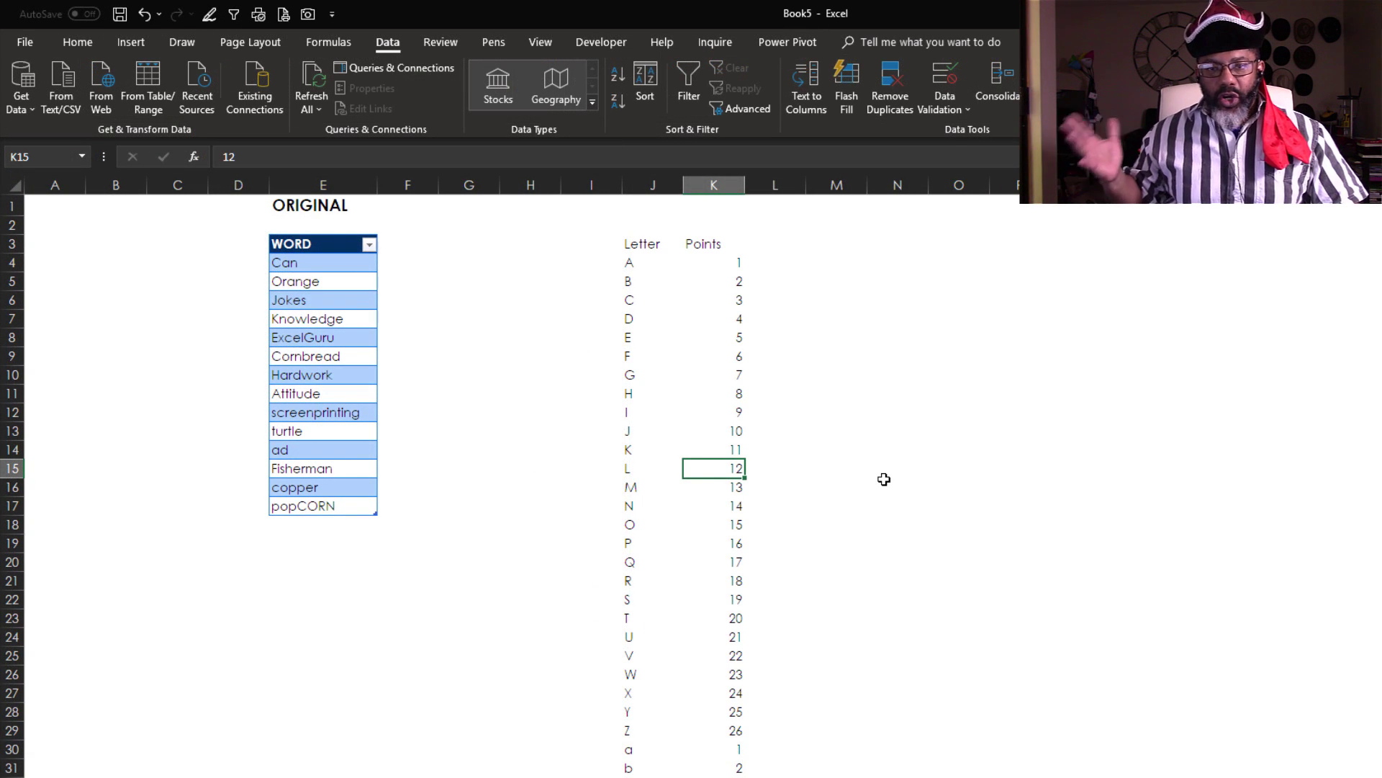
Step: Format the Letter/Points range as a light blue table with headers
{"action": "left_click", "coordinate": [78, 43]}
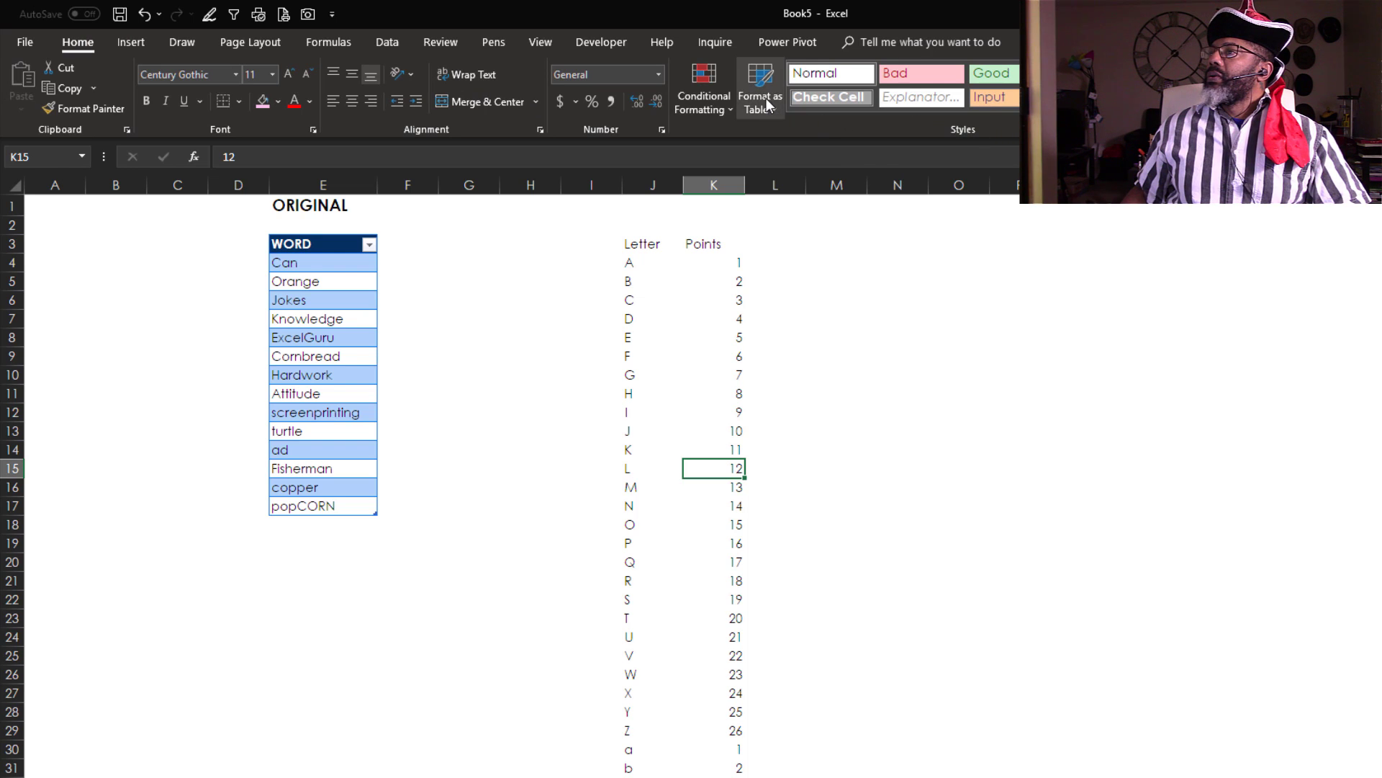
{"action": "left_click", "coordinate": [767, 104]}
{"action": "left_click", "coordinate": [826, 208]}
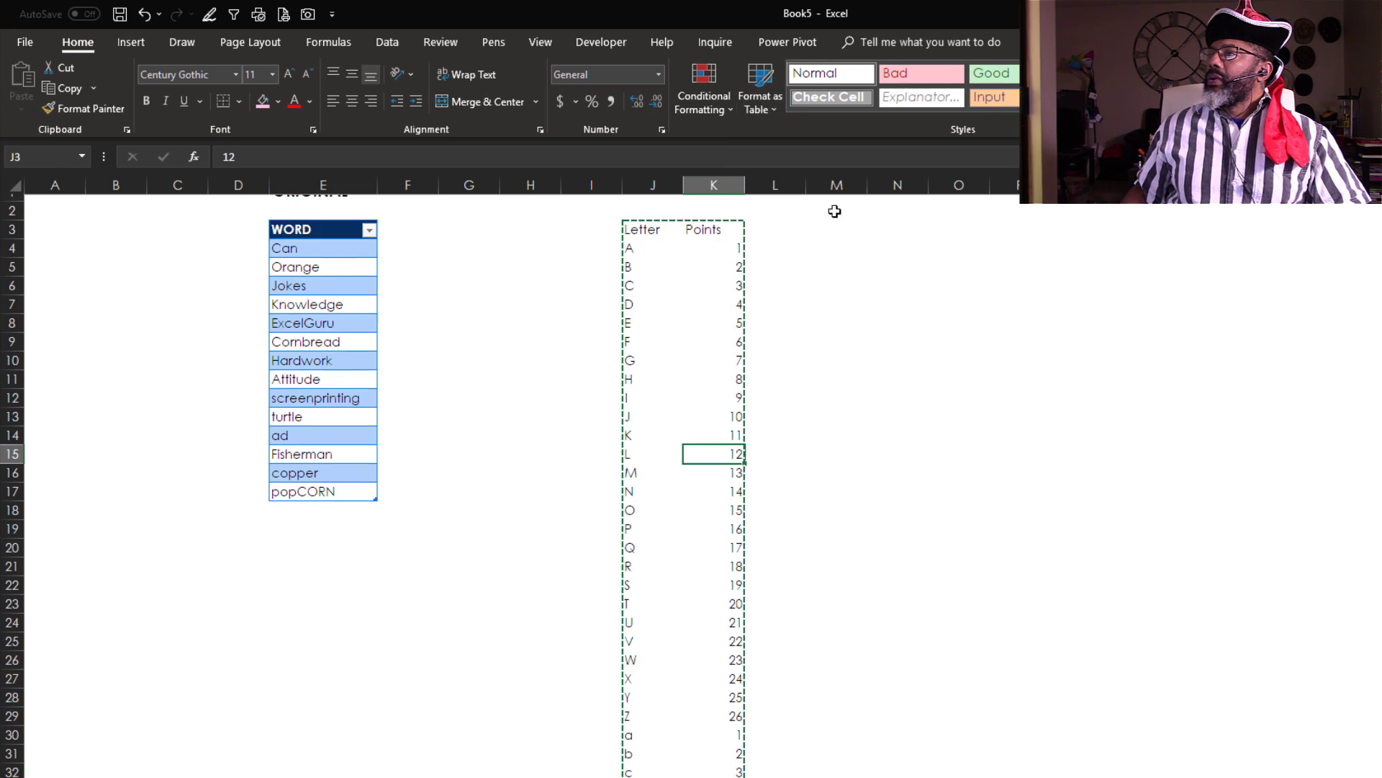
{"action": "left_click", "coordinate": [873, 478]}
{"action": "left_click", "coordinate": [469, 375]}
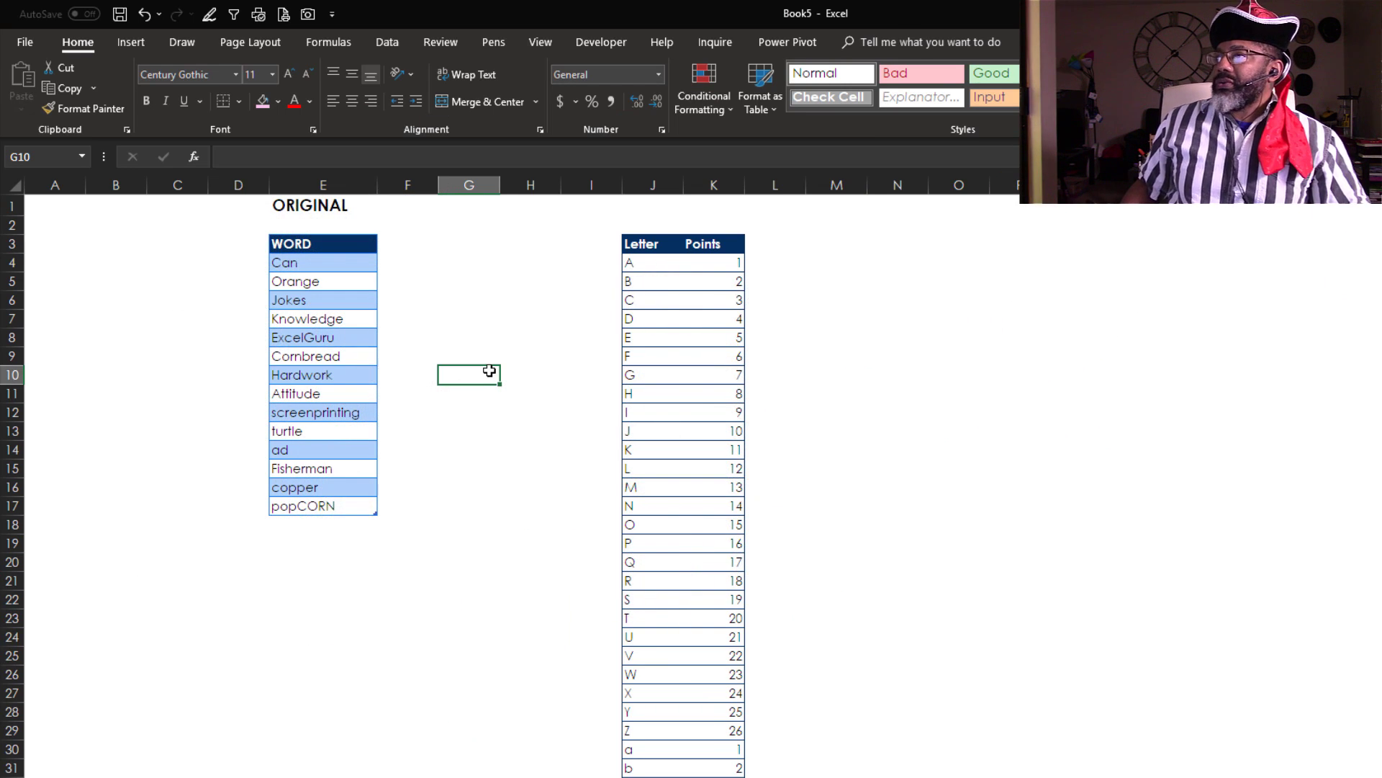
Step: Load the Letter table into Power Query and name the query 'values'
{"action": "left_click", "coordinate": [652, 318]}
{"action": "left_click", "coordinate": [393, 43]}
{"action": "left_click", "coordinate": [150, 85]}
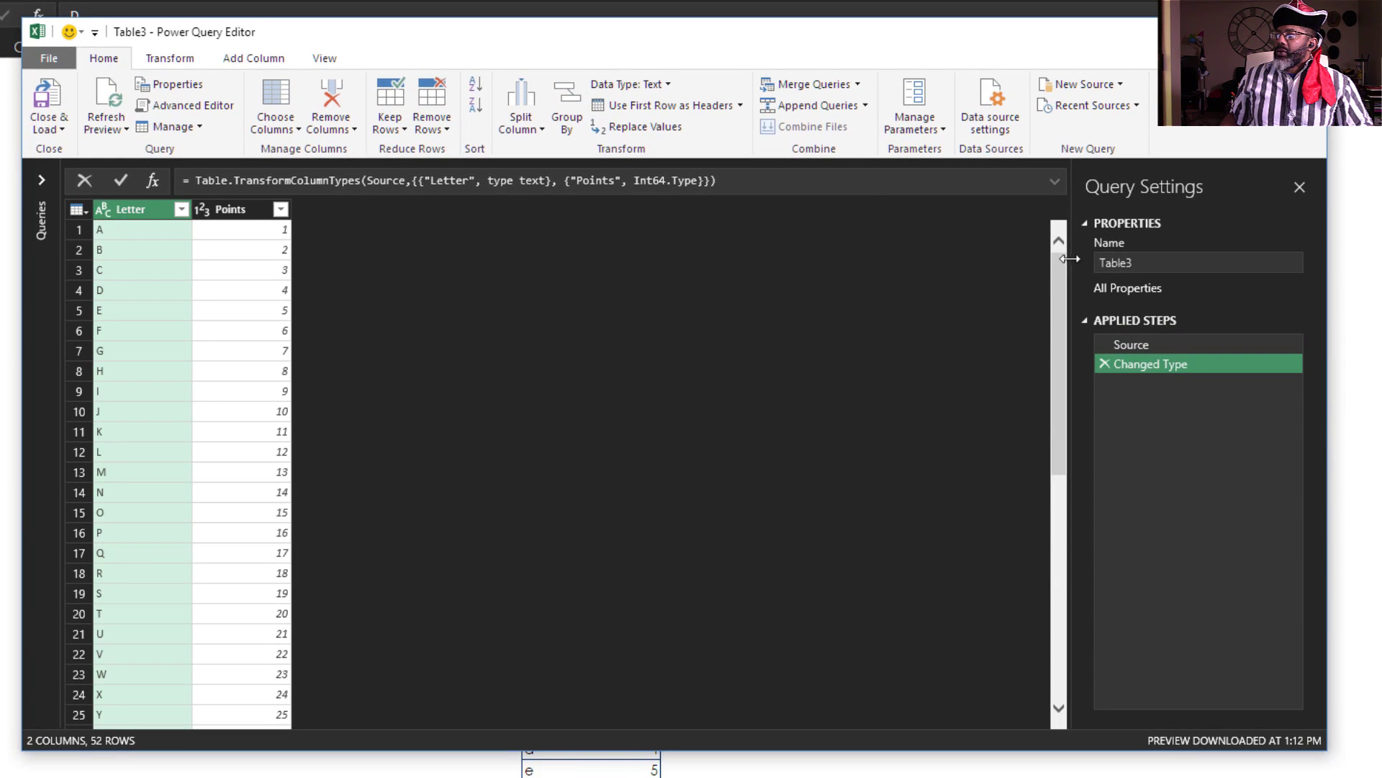
{"action": "left_click", "coordinate": [1132, 263]}
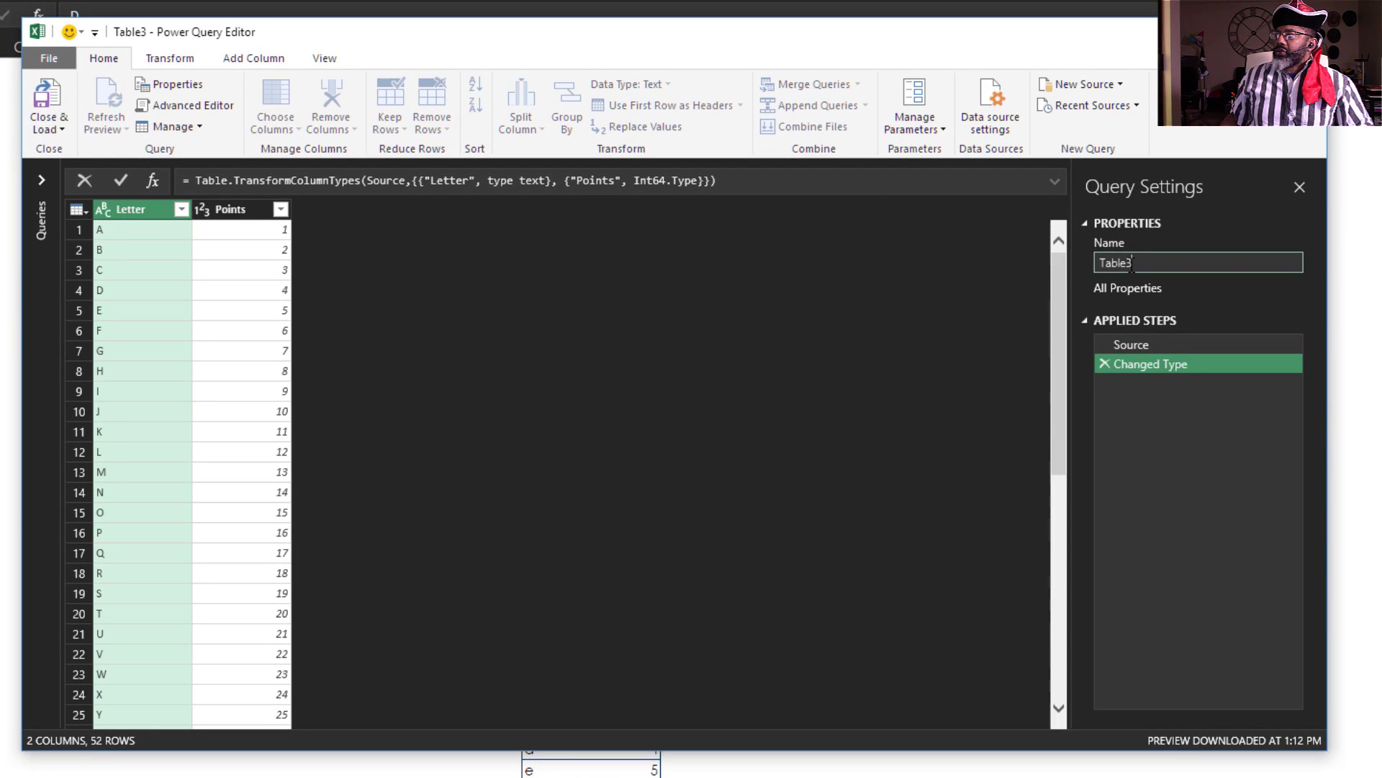
{"action": "type", "text": "values"}
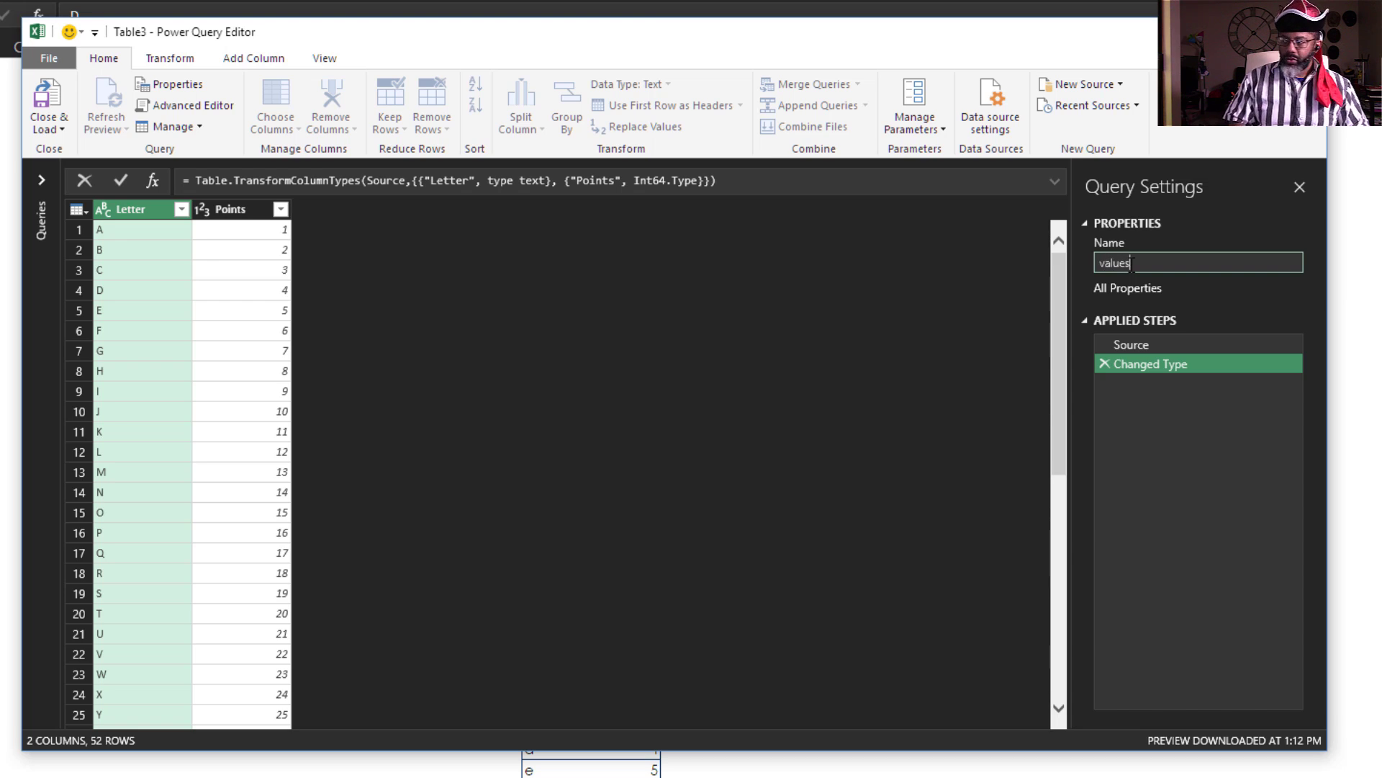
{"action": "key", "text": "Return"}
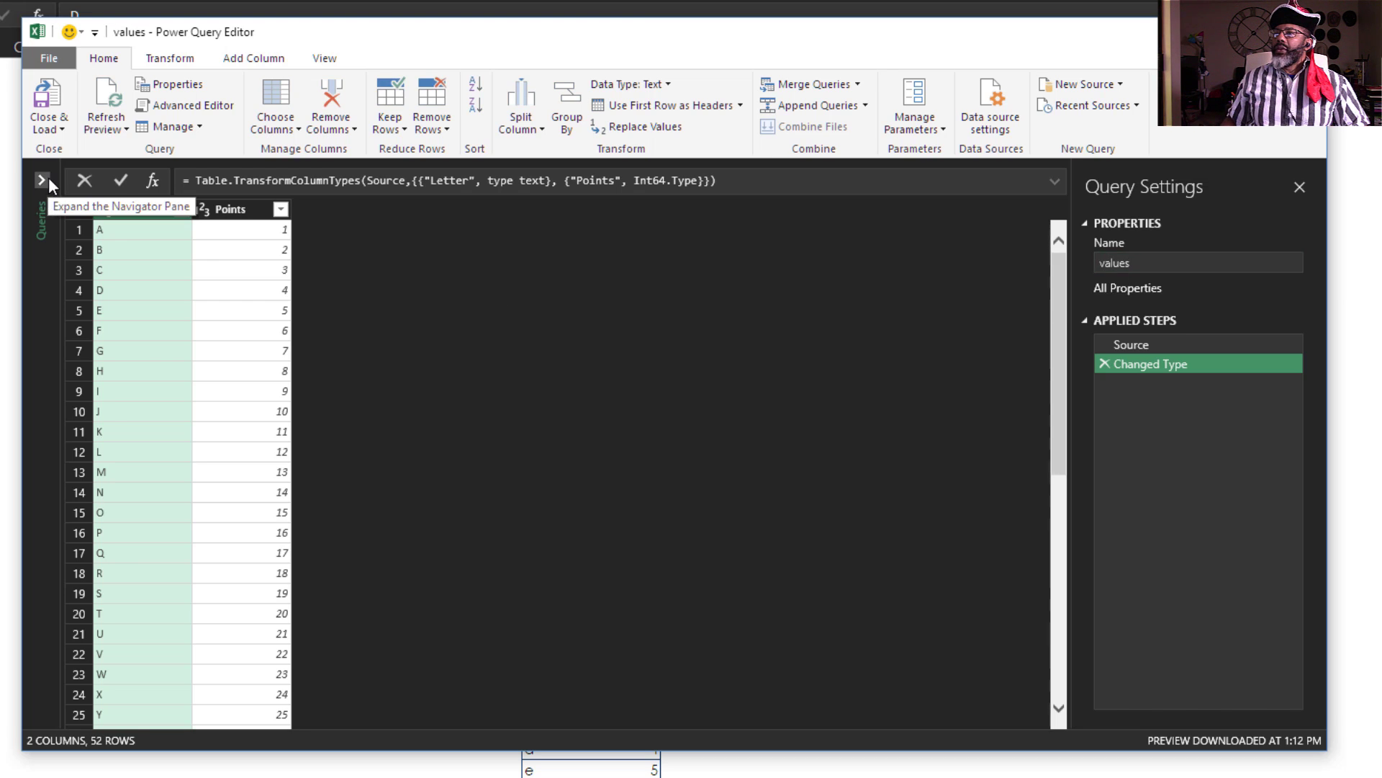
Step: Add an Index column starting at 1 and load the query as connection only
{"action": "left_click", "coordinate": [247, 60]}
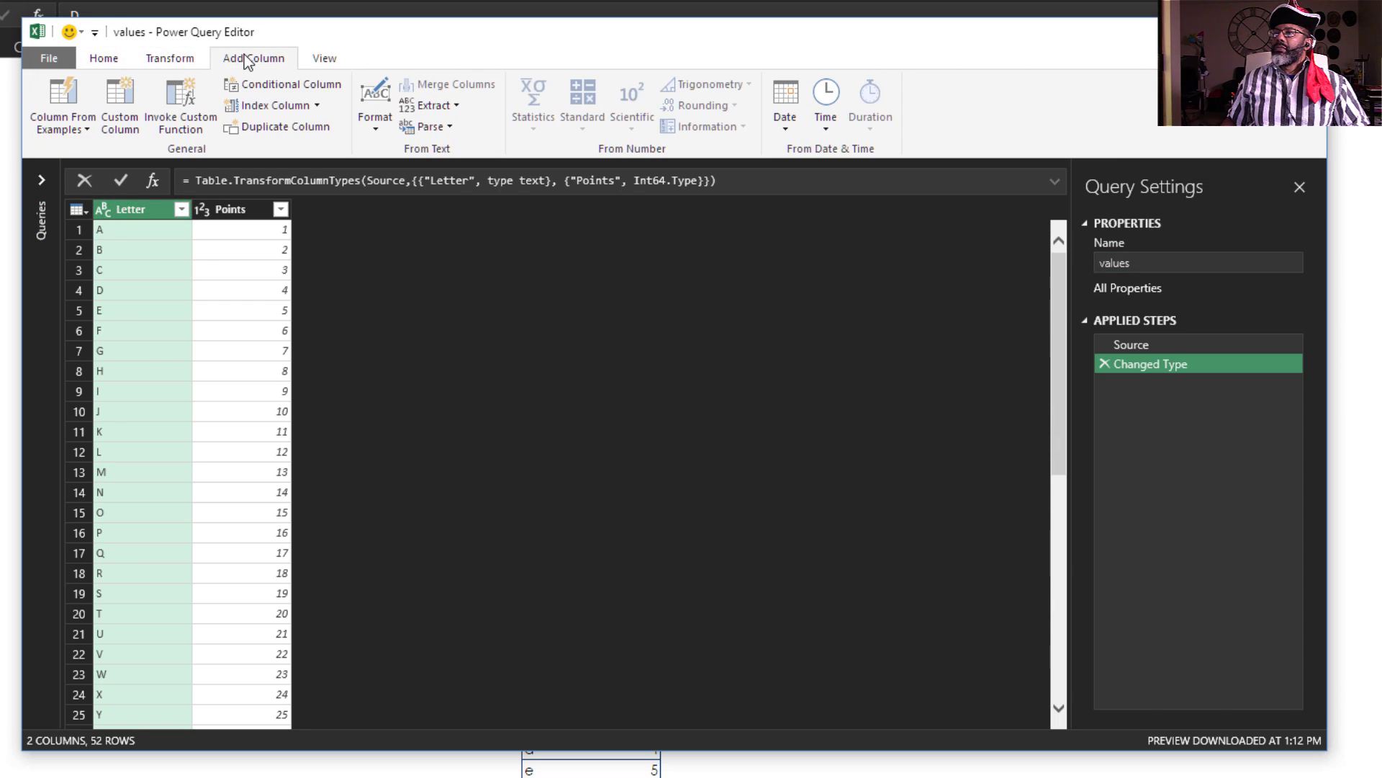
{"action": "left_click", "coordinate": [317, 107]}
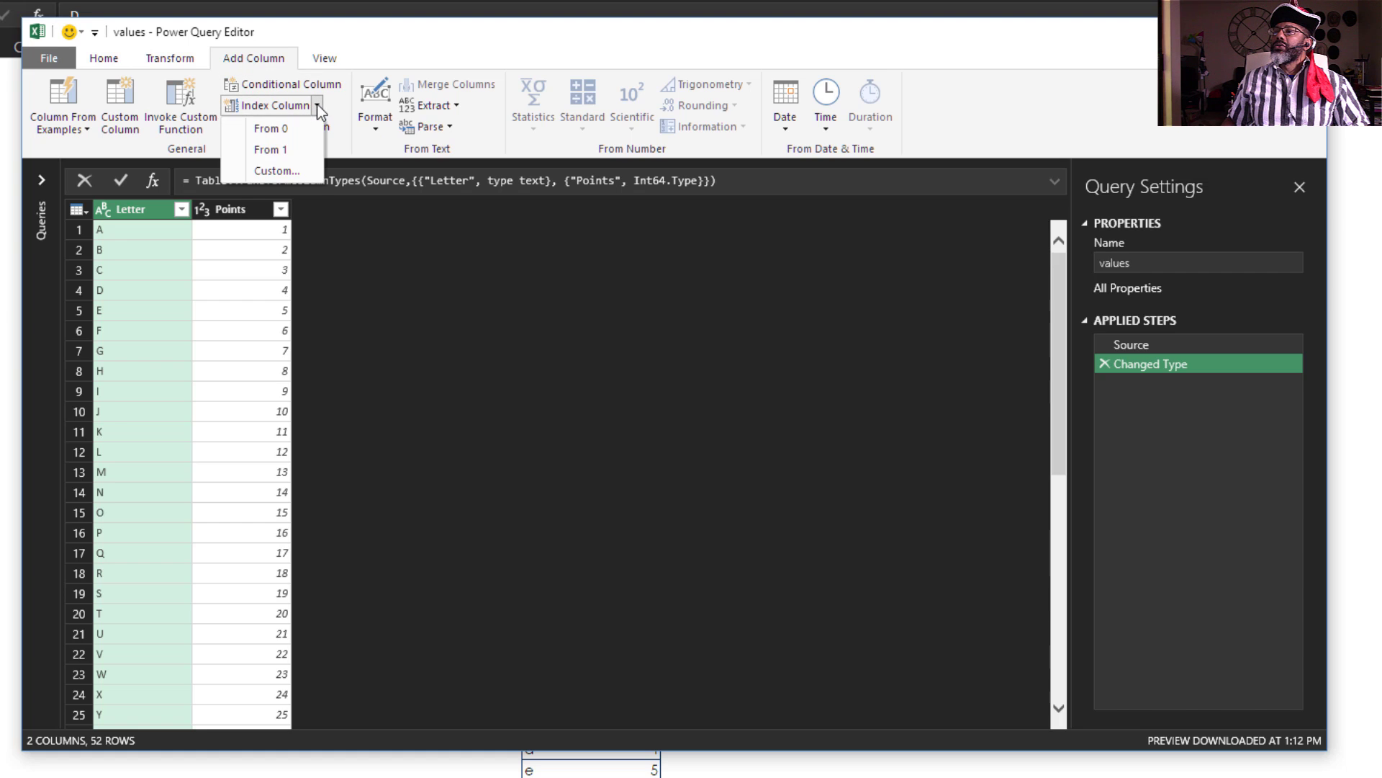
{"action": "left_click", "coordinate": [286, 151]}
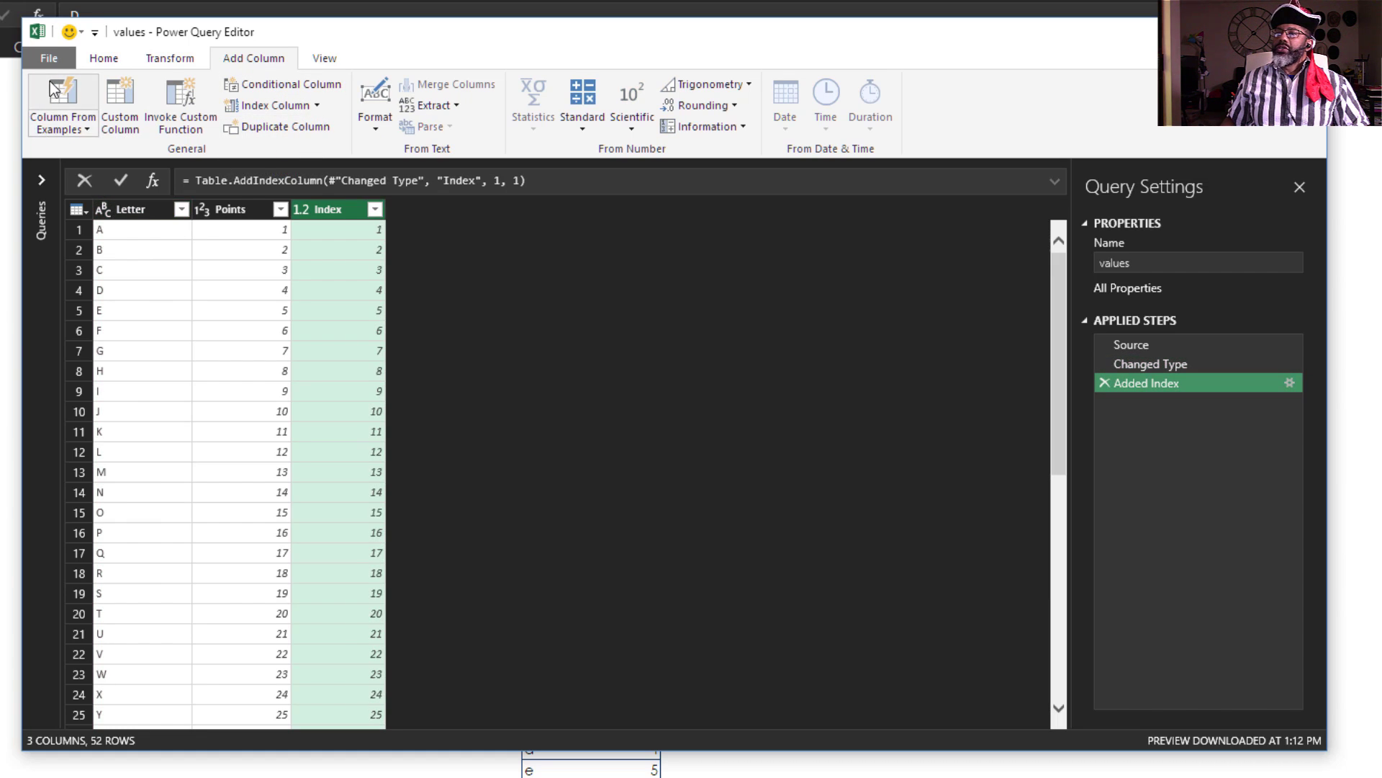
{"action": "left_click", "coordinate": [49, 56]}
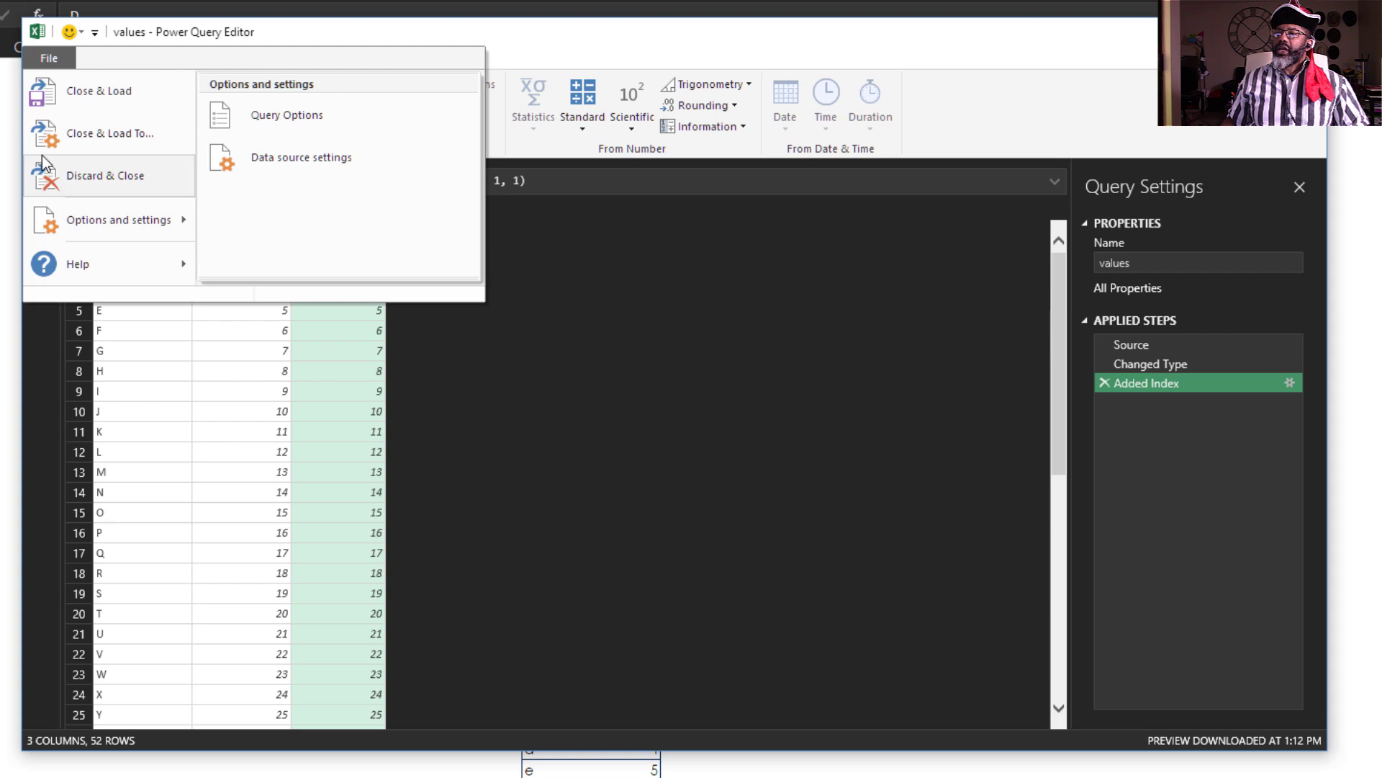
{"action": "left_click", "coordinate": [82, 139]}
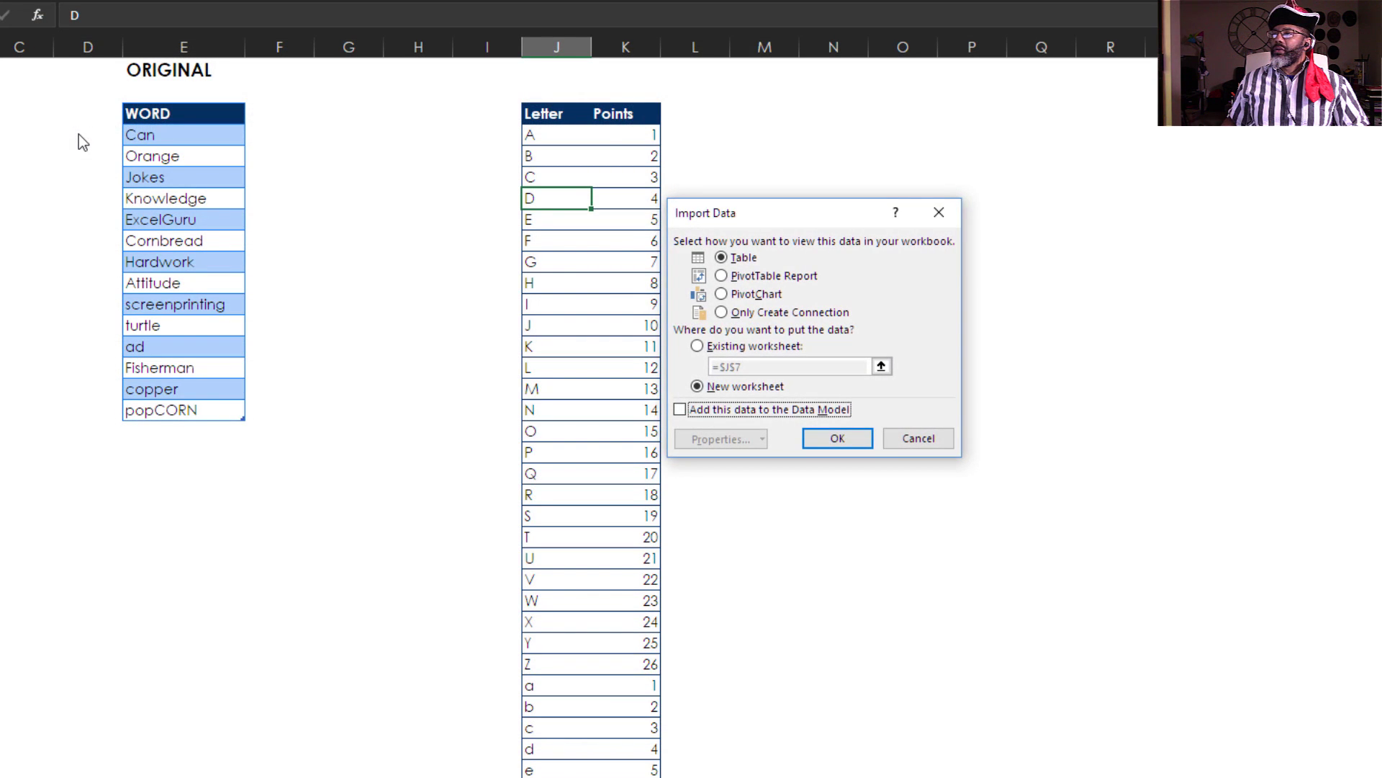
{"action": "left_click", "coordinate": [721, 311]}
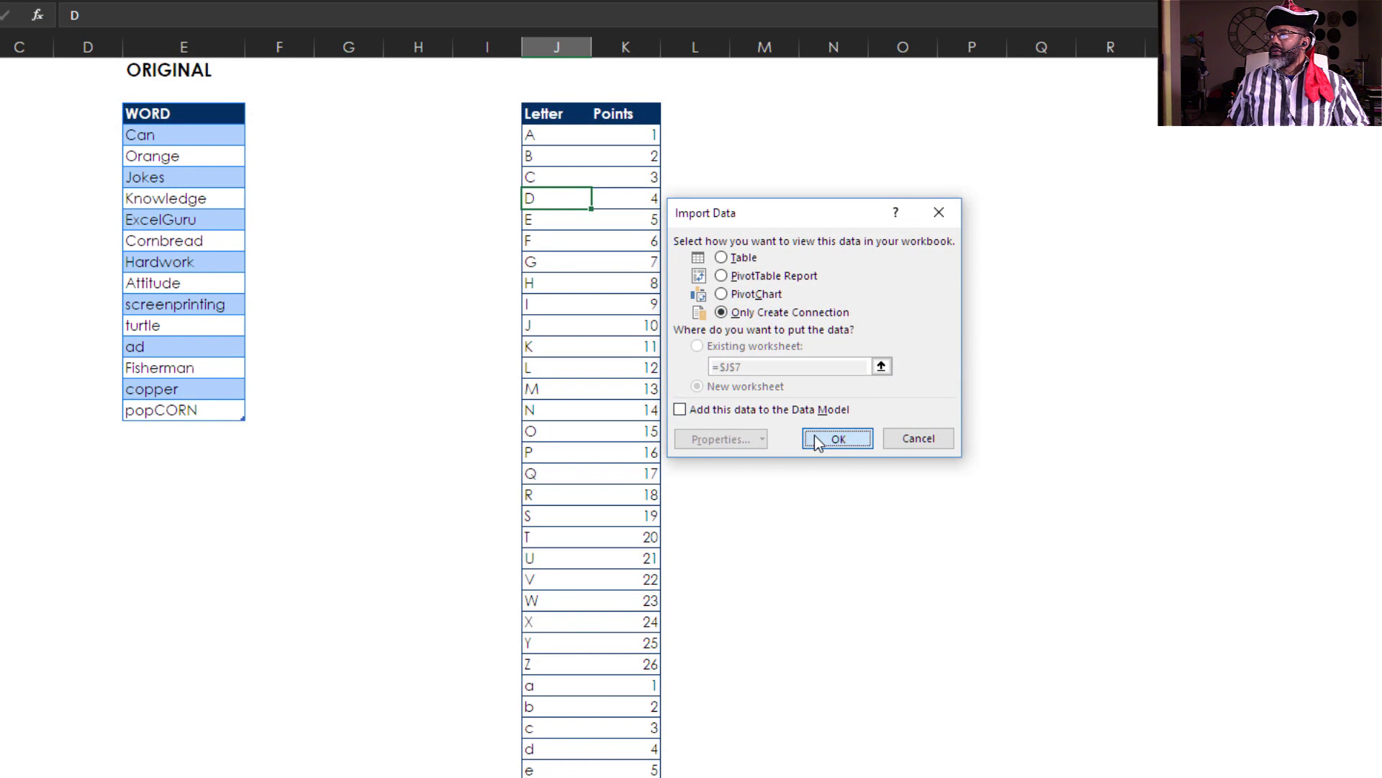
{"action": "left_click", "coordinate": [838, 438]}
{"action": "left_click", "coordinate": [186, 197]}
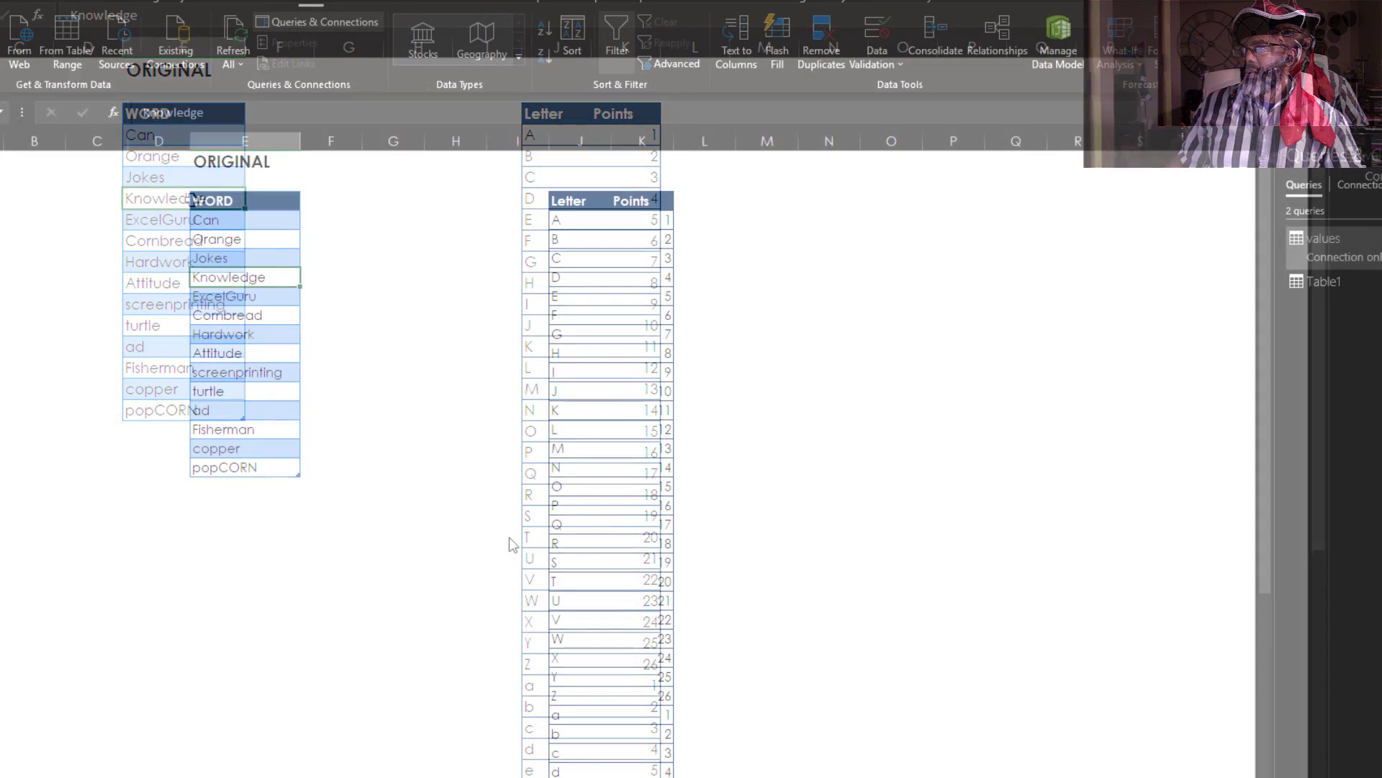
Step: Load the word table into Power Query and duplicate the WORD column
{"action": "left_click", "coordinate": [74, 39]}
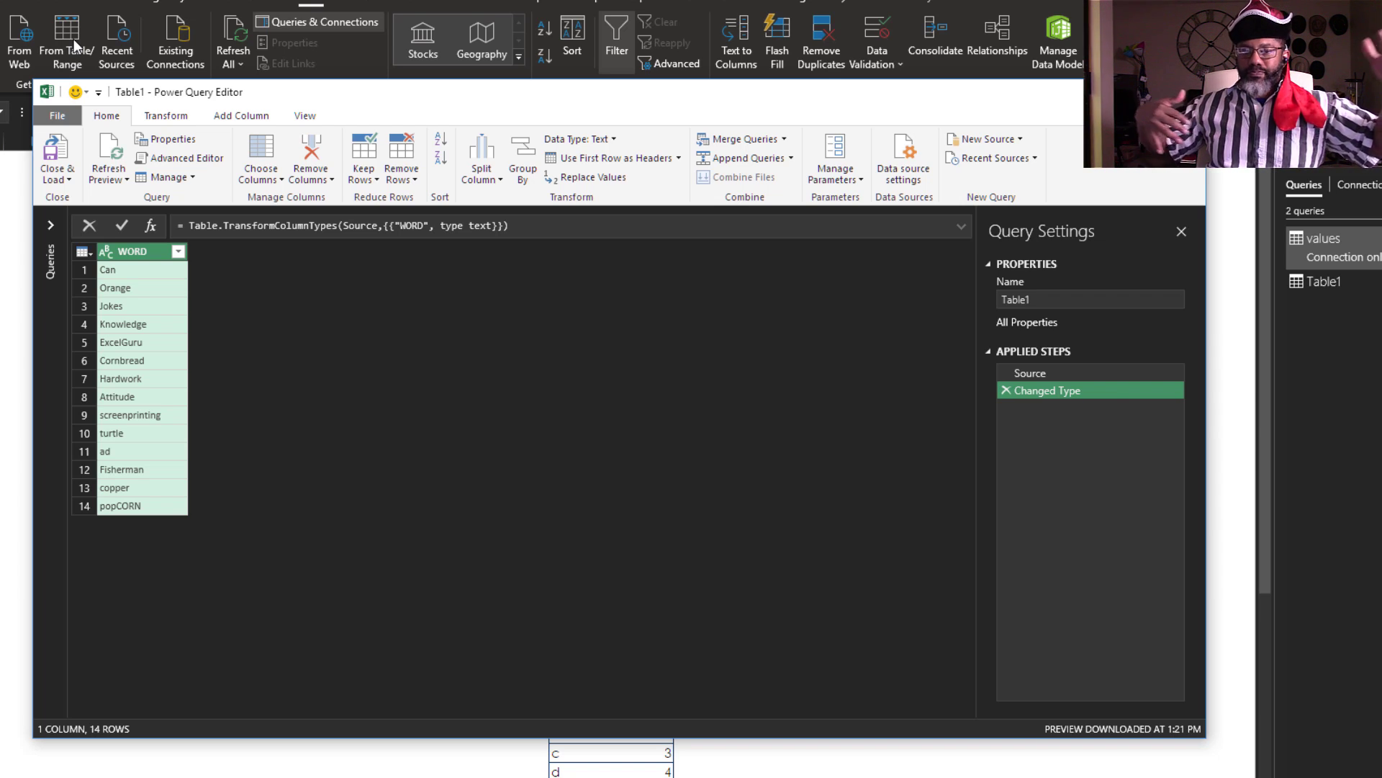
{"action": "right_click", "coordinate": [133, 257]}
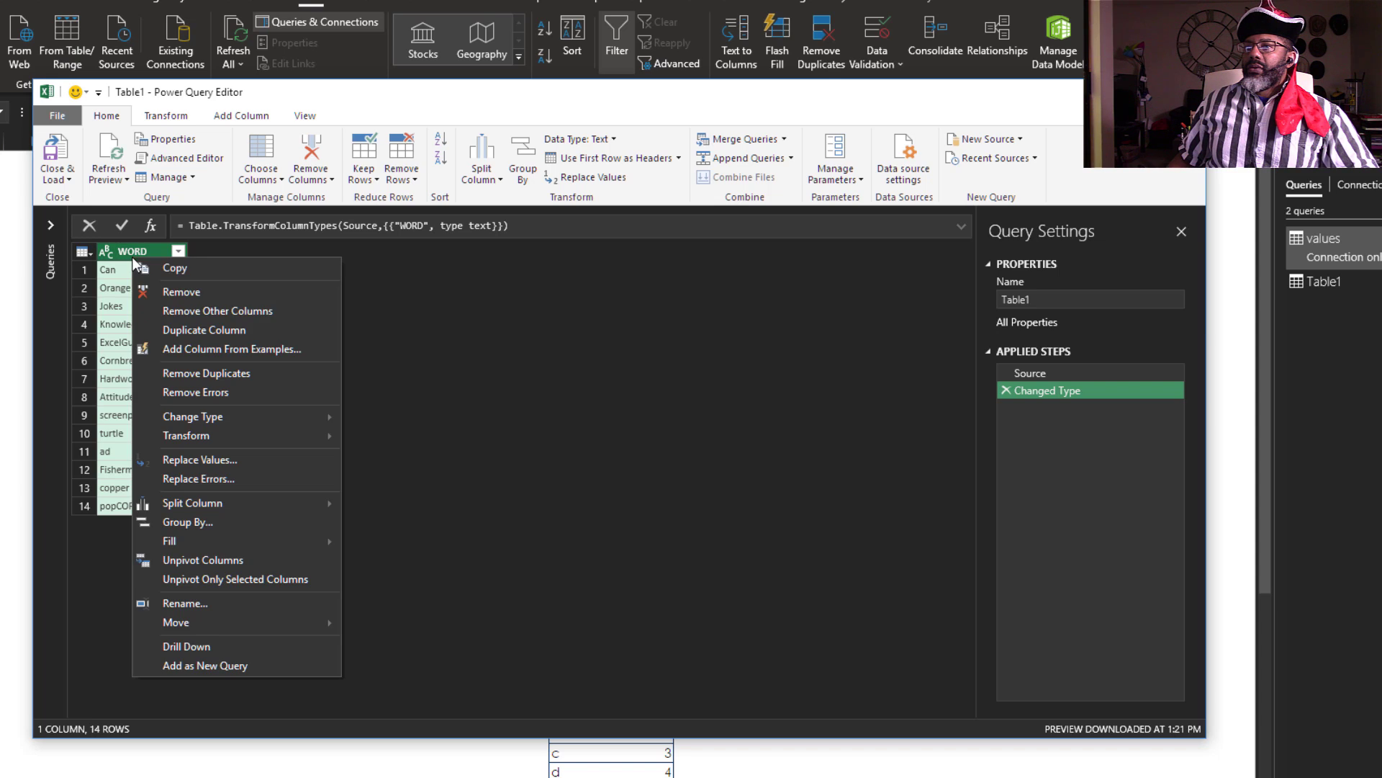
{"action": "left_click", "coordinate": [183, 331]}
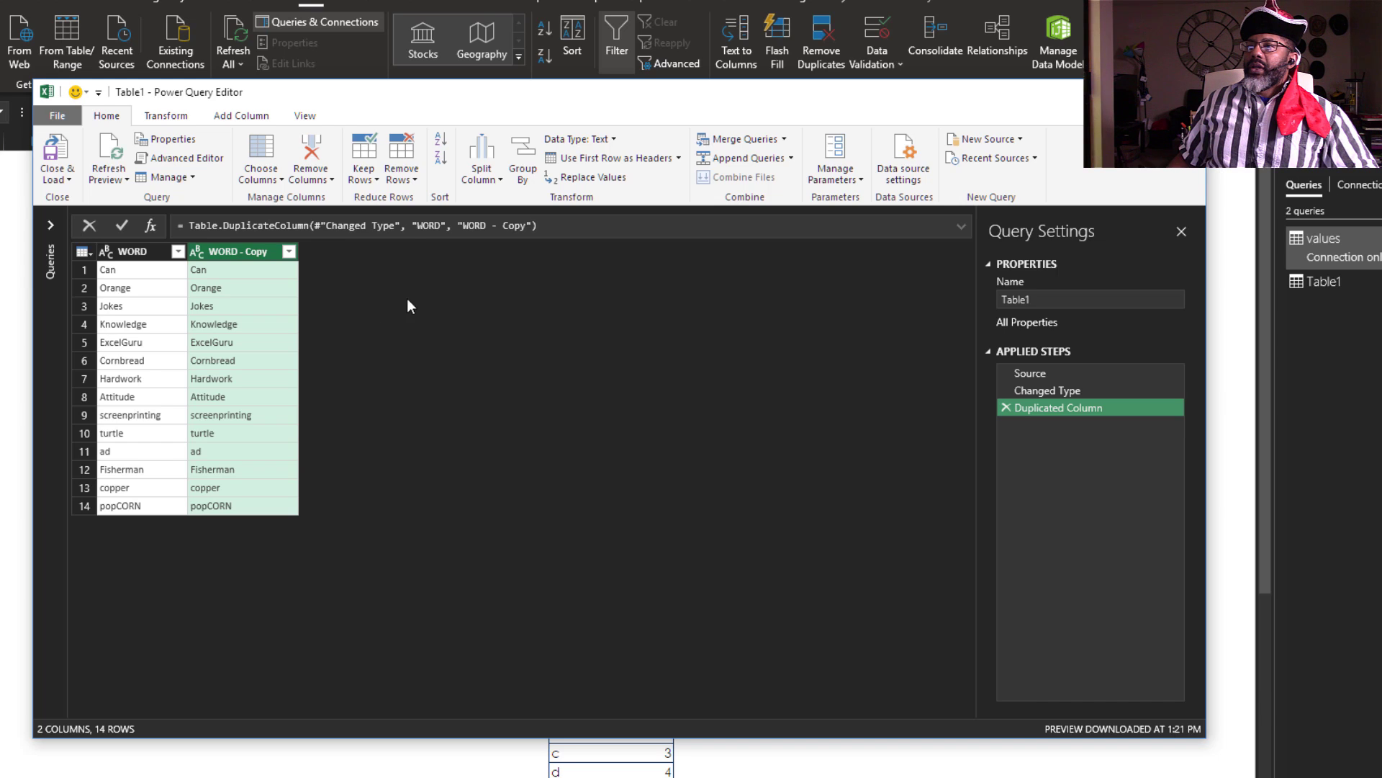
Step: Split the WORD - Copy column every 1 character into rows
{"action": "left_click", "coordinate": [473, 183]}
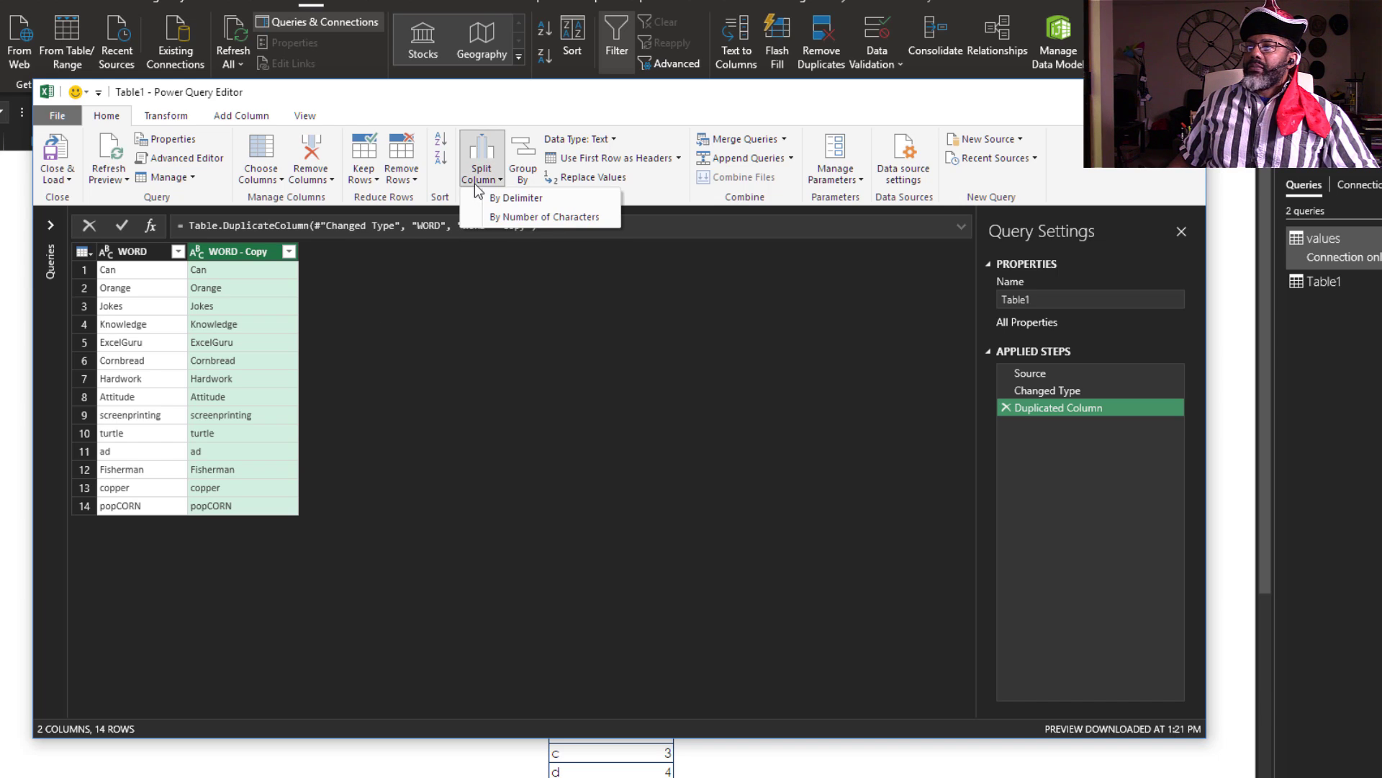
{"action": "left_click", "coordinate": [507, 215]}
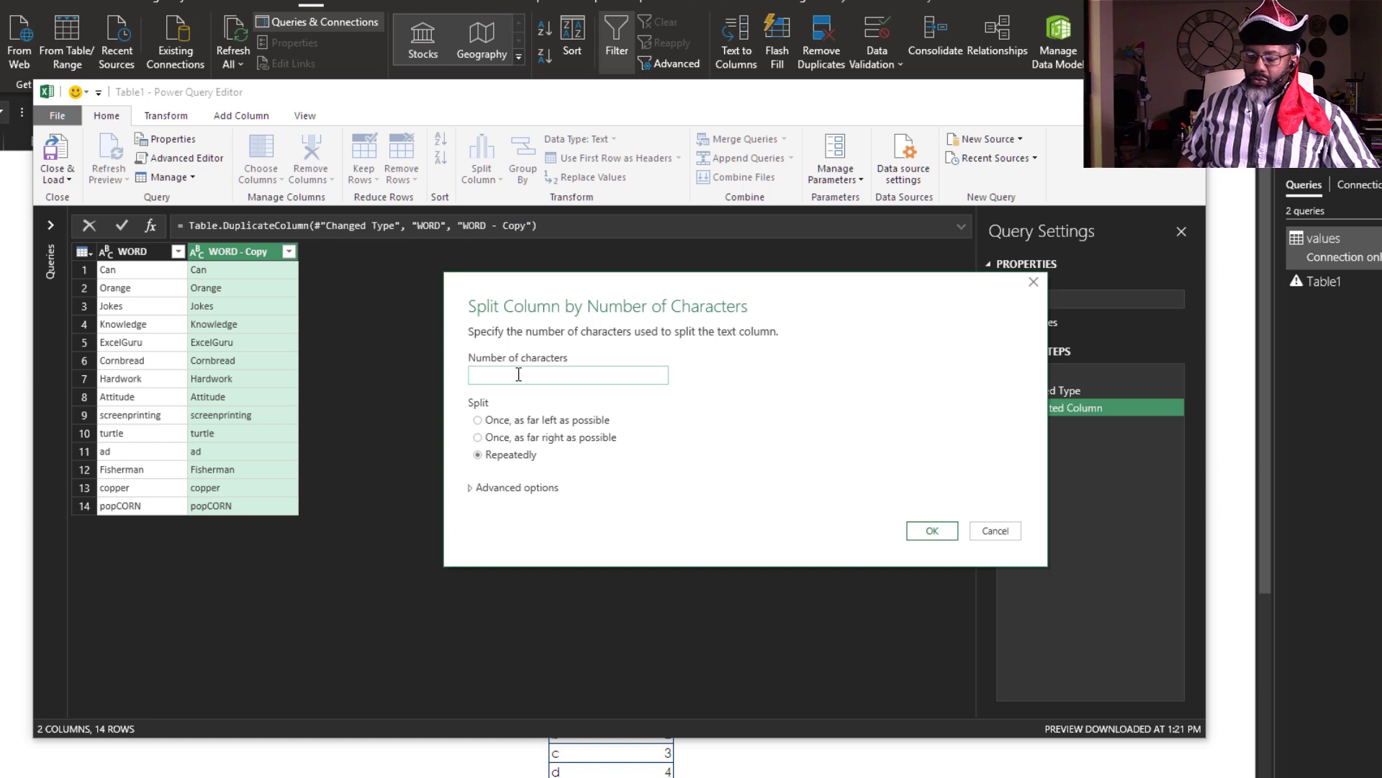
{"action": "left_click", "coordinate": [478, 490]}
{"action": "left_click", "coordinate": [478, 541]}
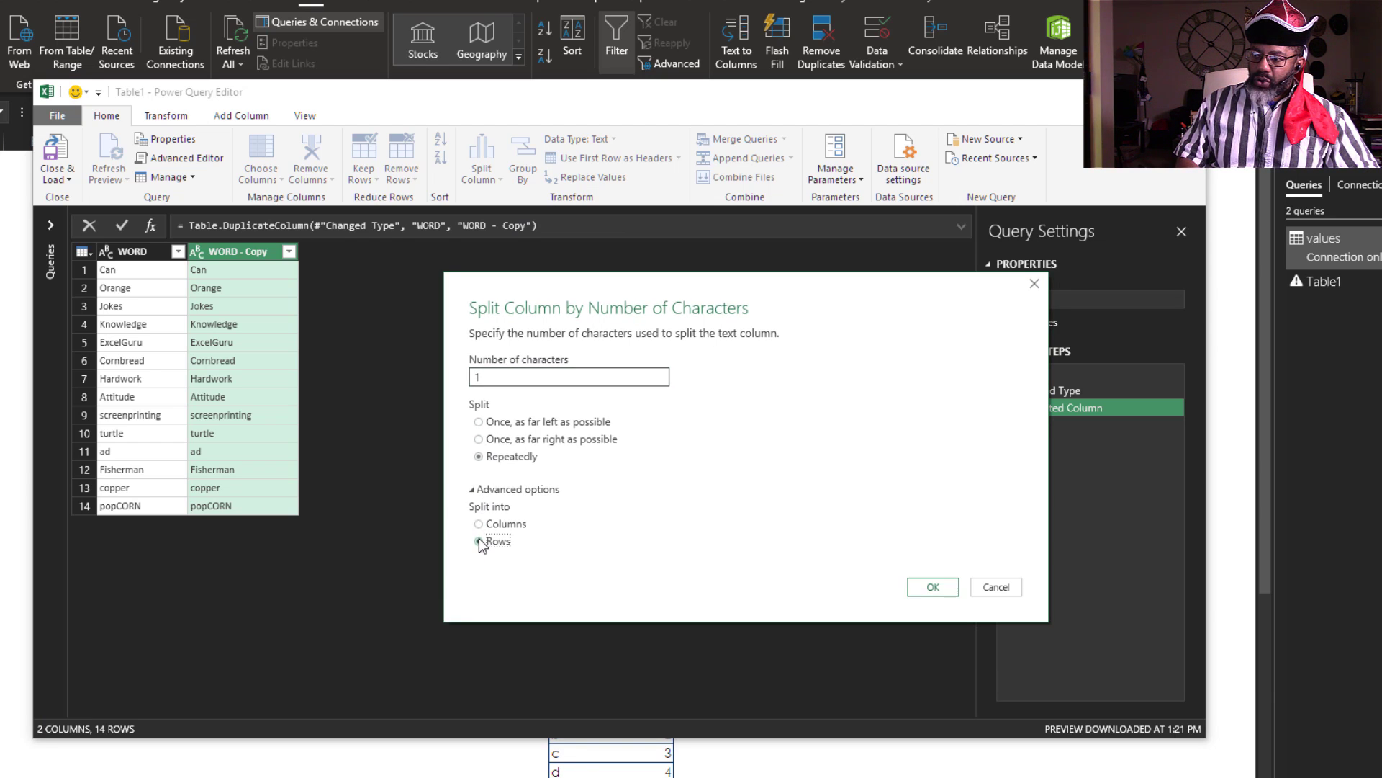
{"action": "left_click", "coordinate": [929, 587]}
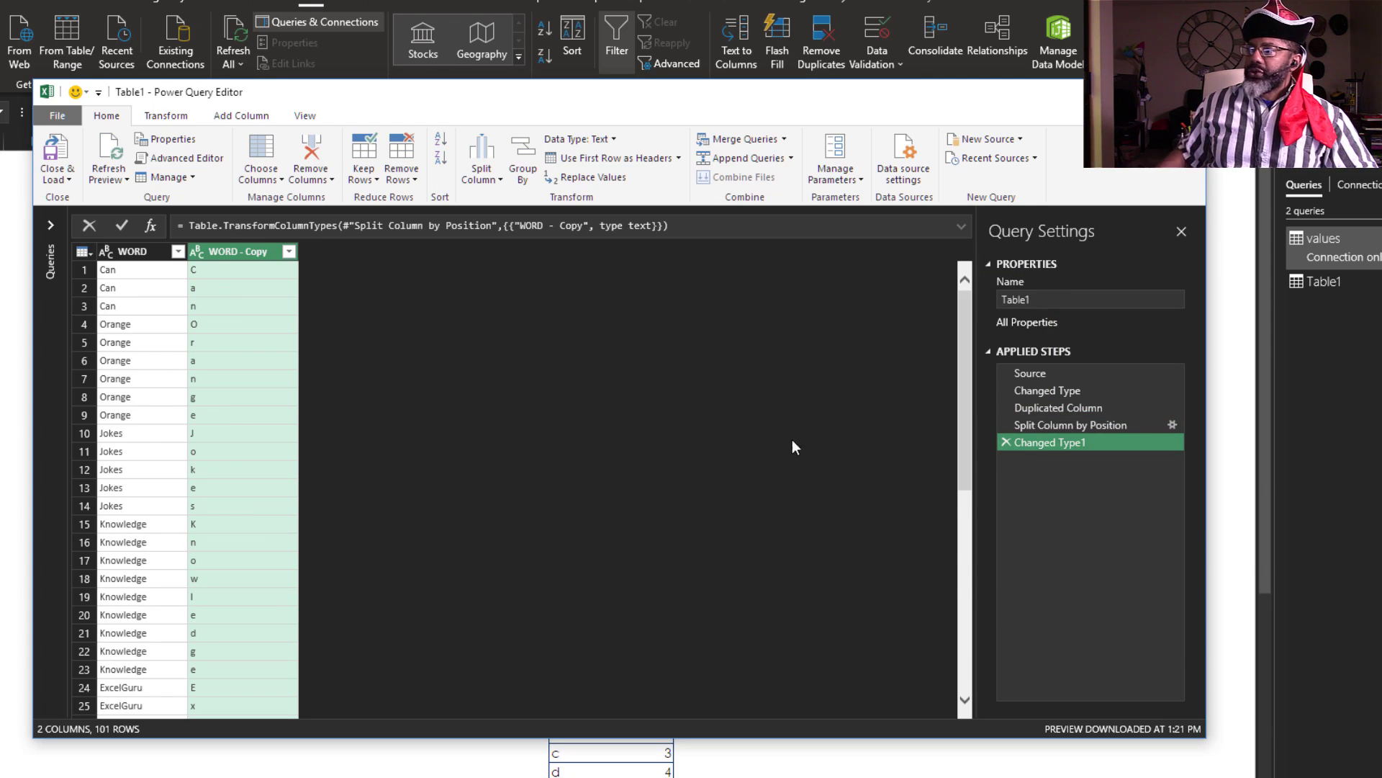
Step: Merge with the values query, matching WORD - Copy to the Letter column
{"action": "left_click", "coordinate": [728, 139]}
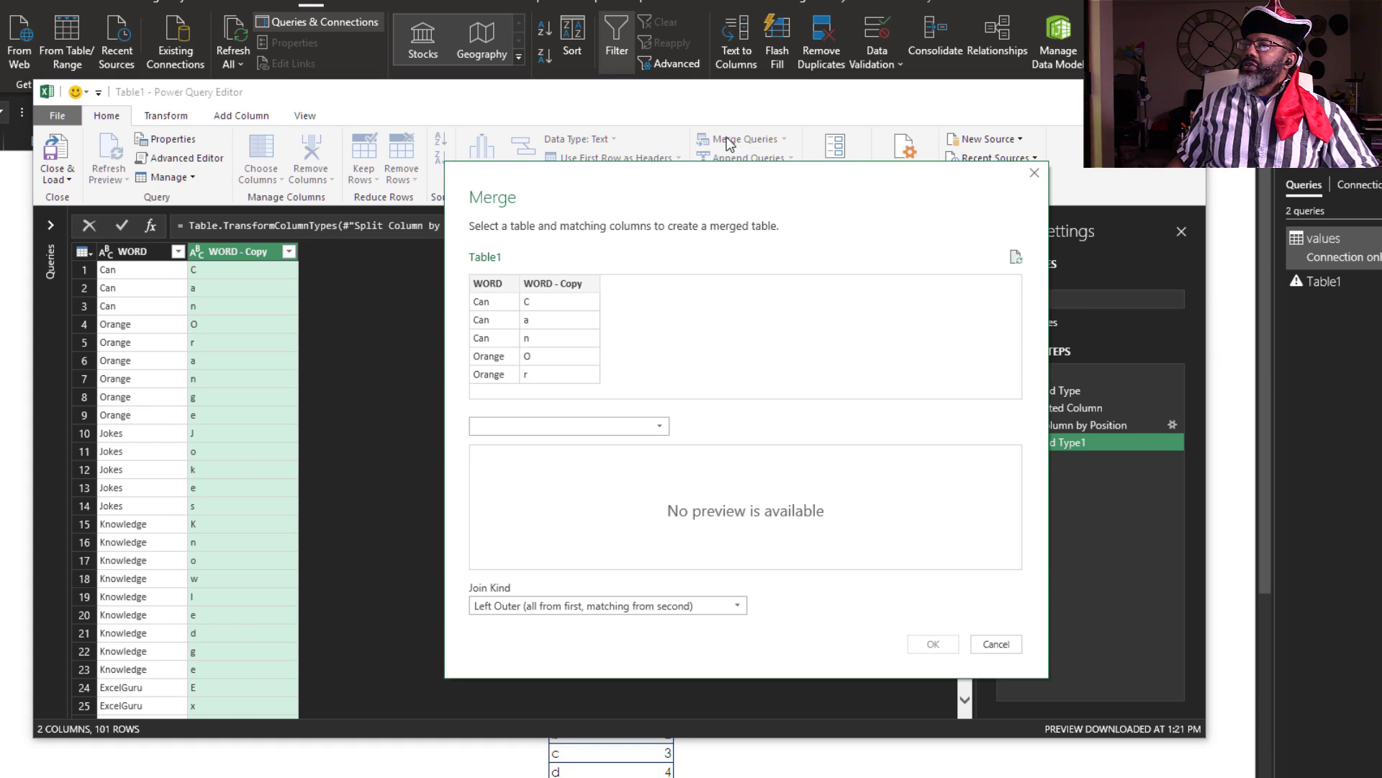
{"action": "left_click", "coordinate": [586, 428]}
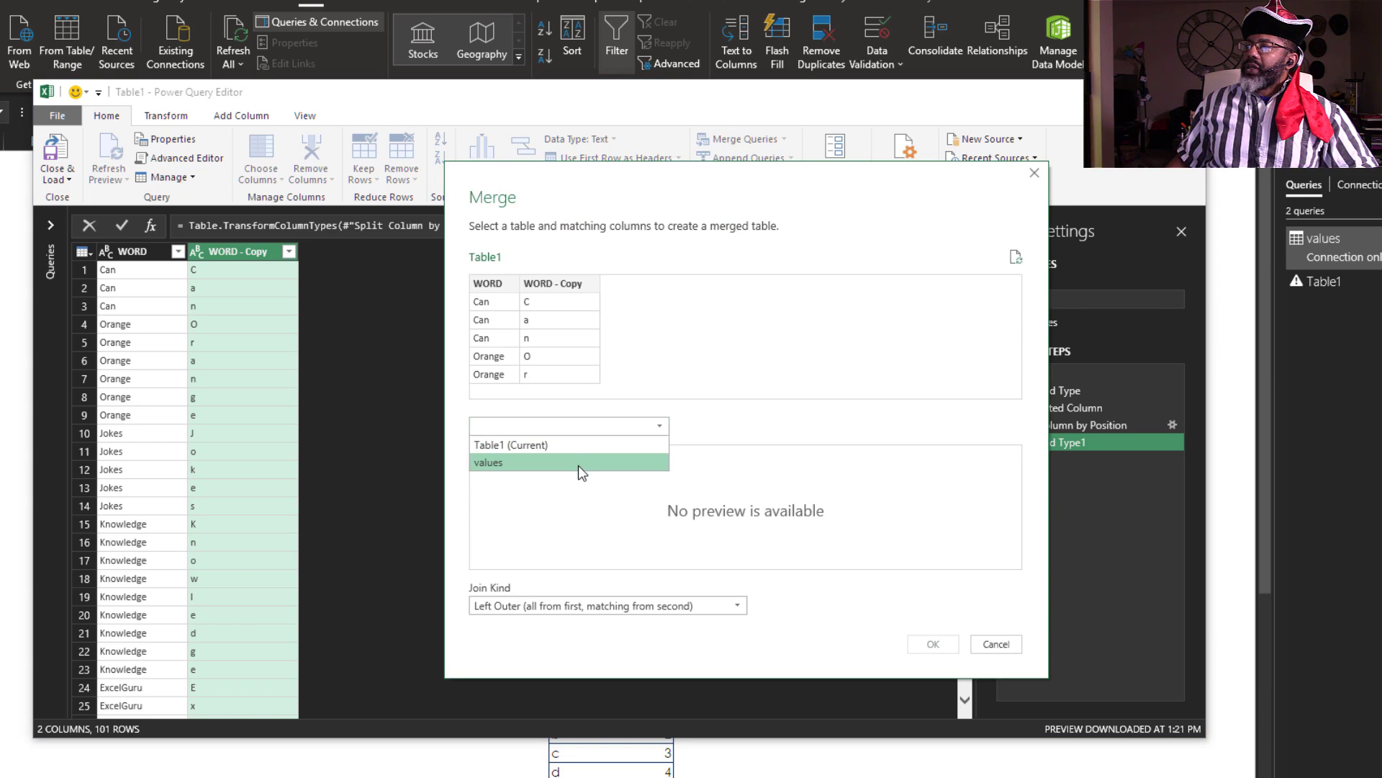
{"action": "left_click", "coordinate": [577, 465]}
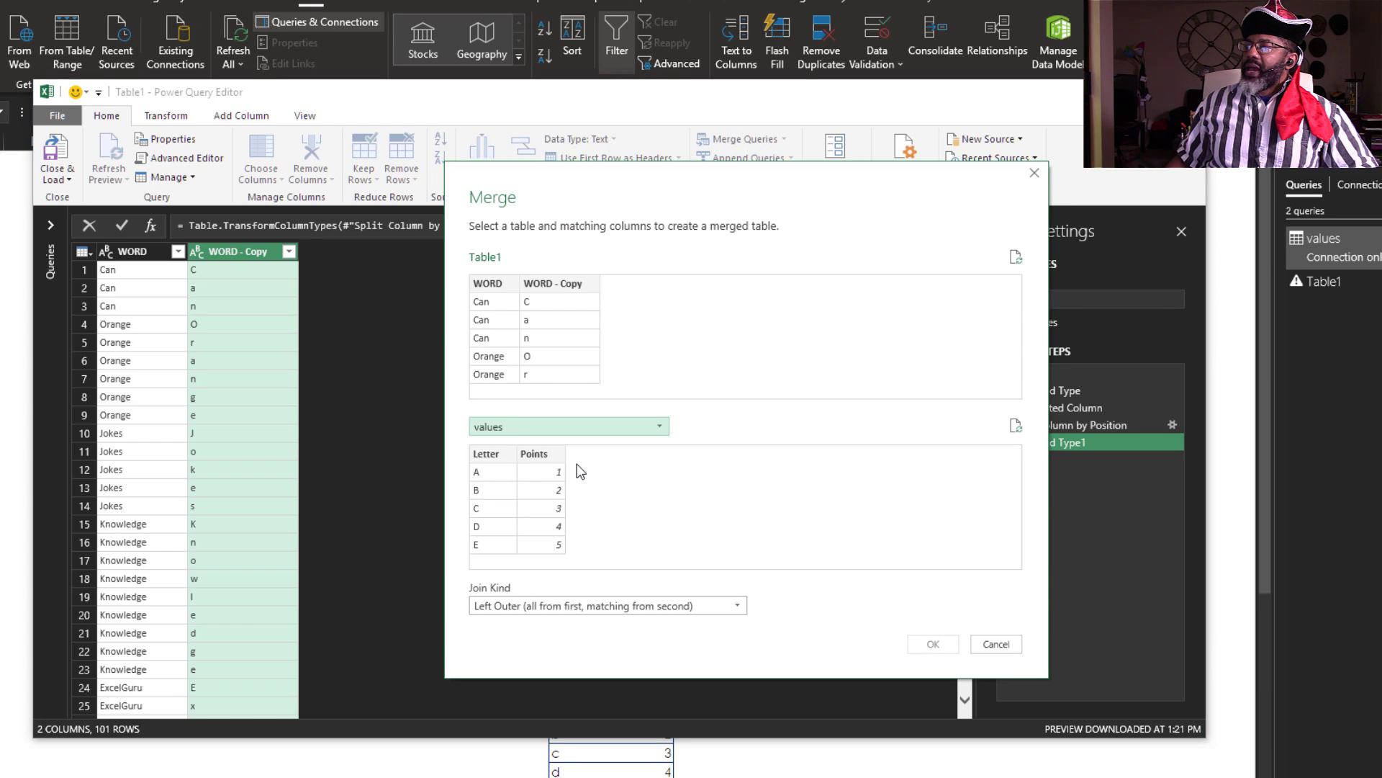
{"action": "left_click", "coordinate": [484, 454]}
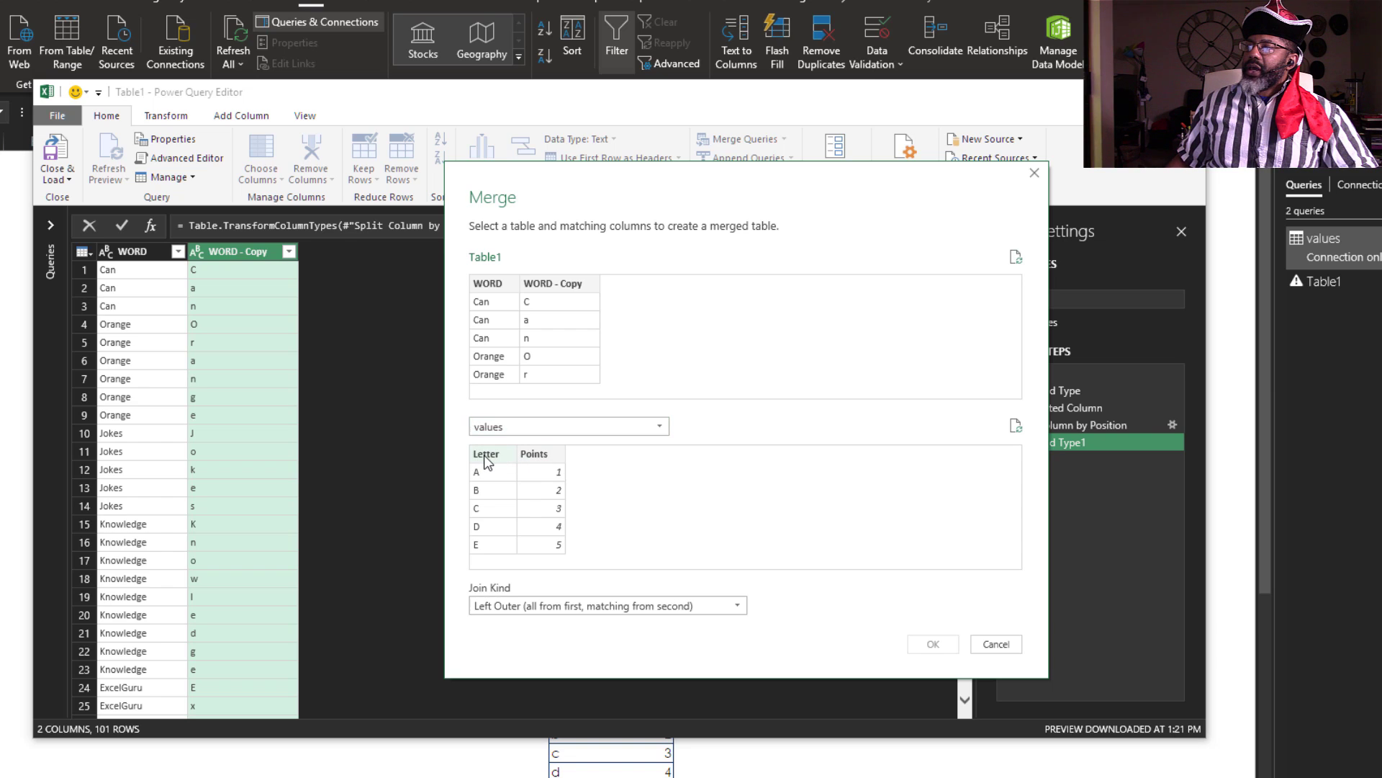
{"action": "left_click", "coordinate": [545, 286]}
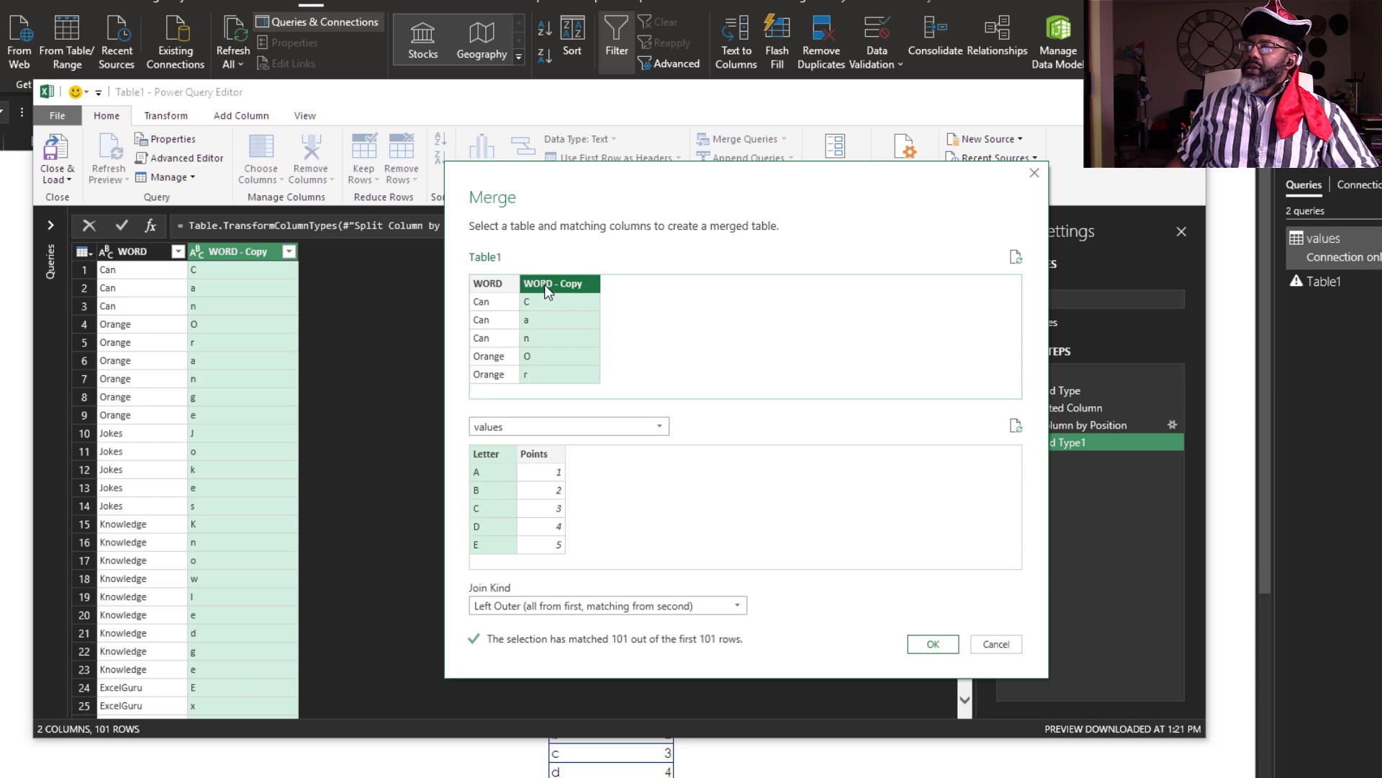
{"action": "left_click", "coordinate": [929, 643]}
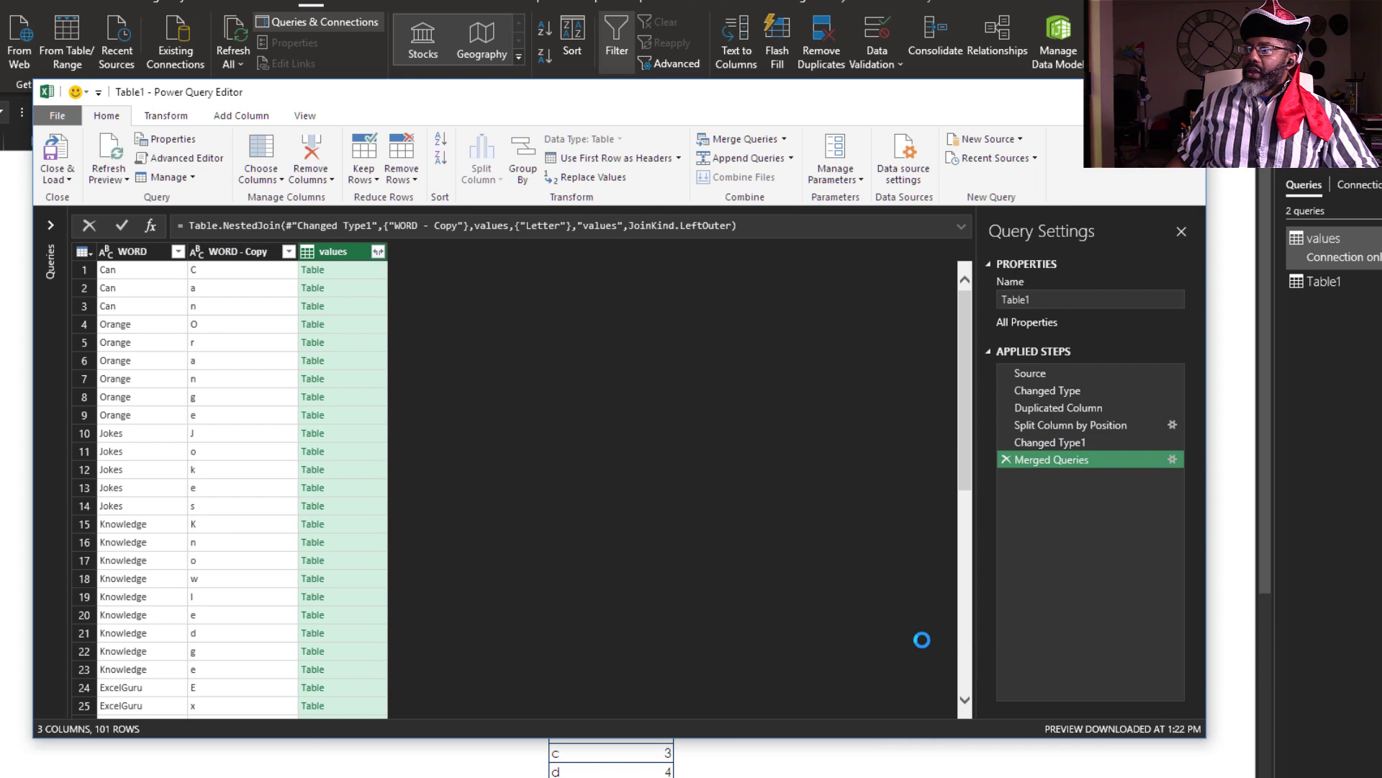
Step: Expand the values column to just Points, without a column-name prefix
{"action": "left_click", "coordinate": [377, 251]}
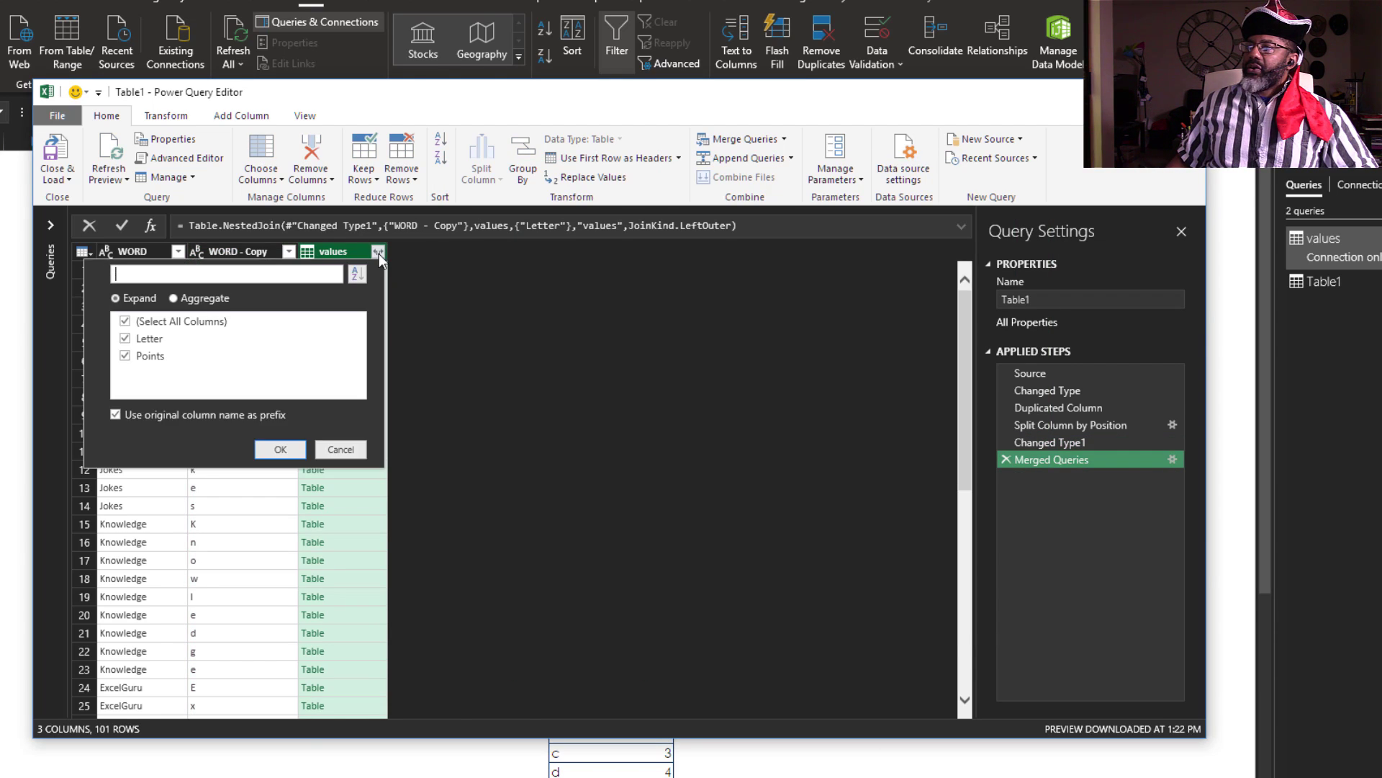
{"action": "left_click", "coordinate": [125, 340]}
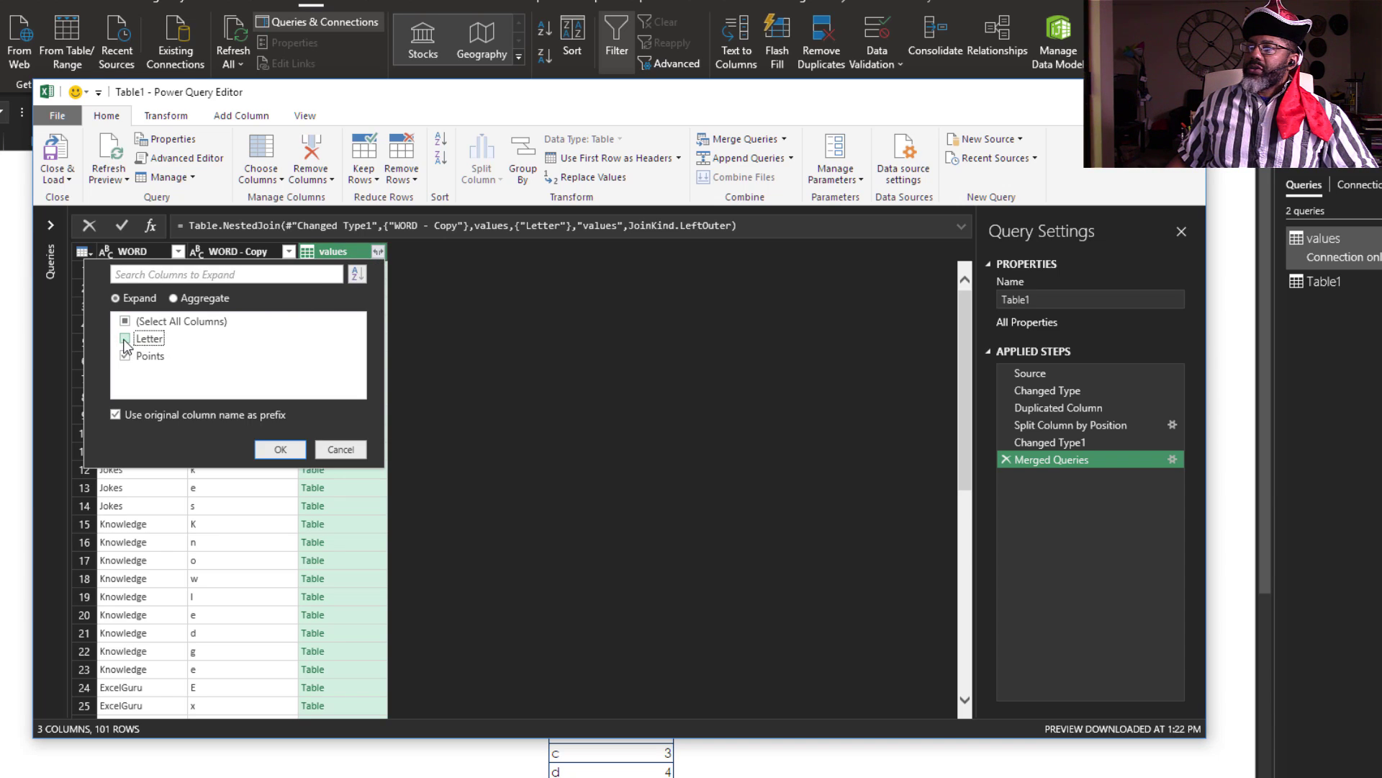
{"action": "left_click", "coordinate": [115, 416]}
{"action": "left_click", "coordinate": [276, 450]}
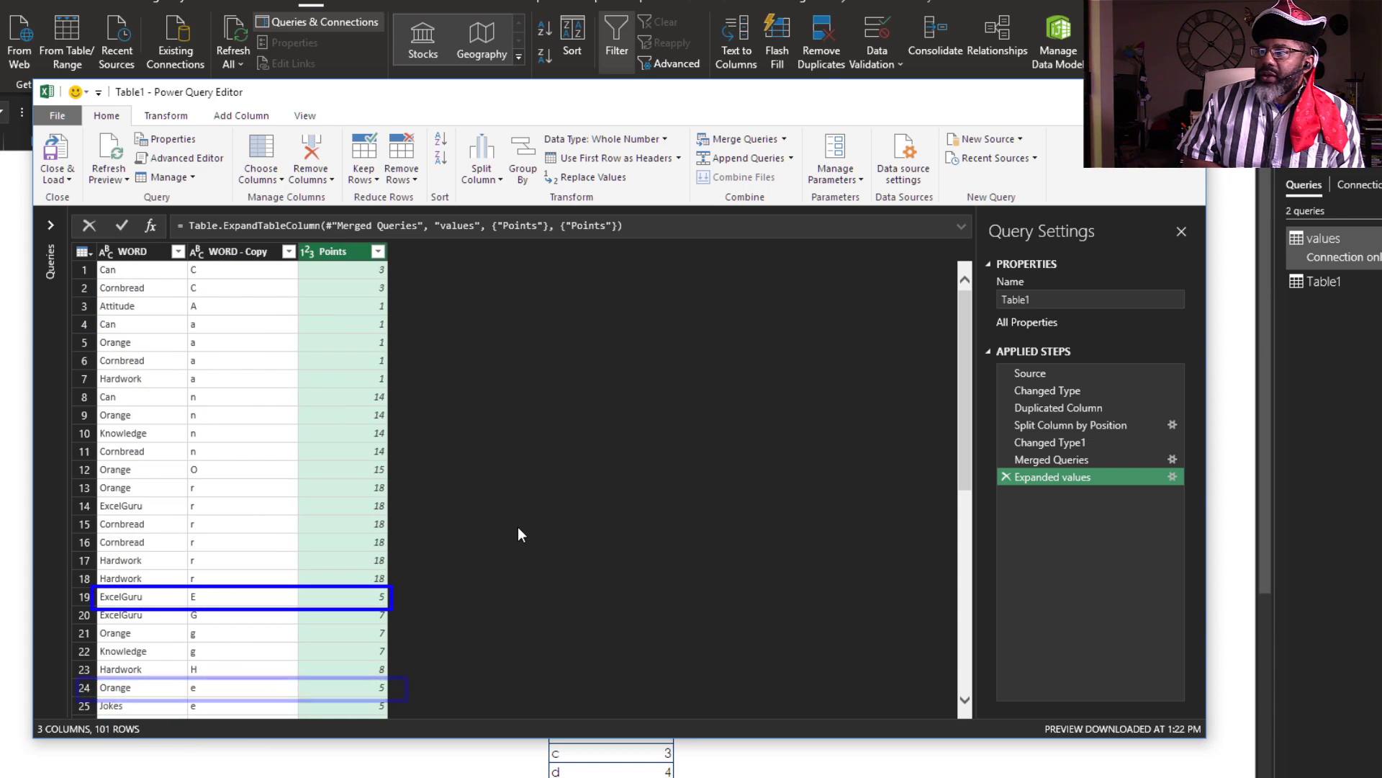
Step: Remove the WORD - Copy column
{"action": "left_click", "coordinate": [238, 254]}
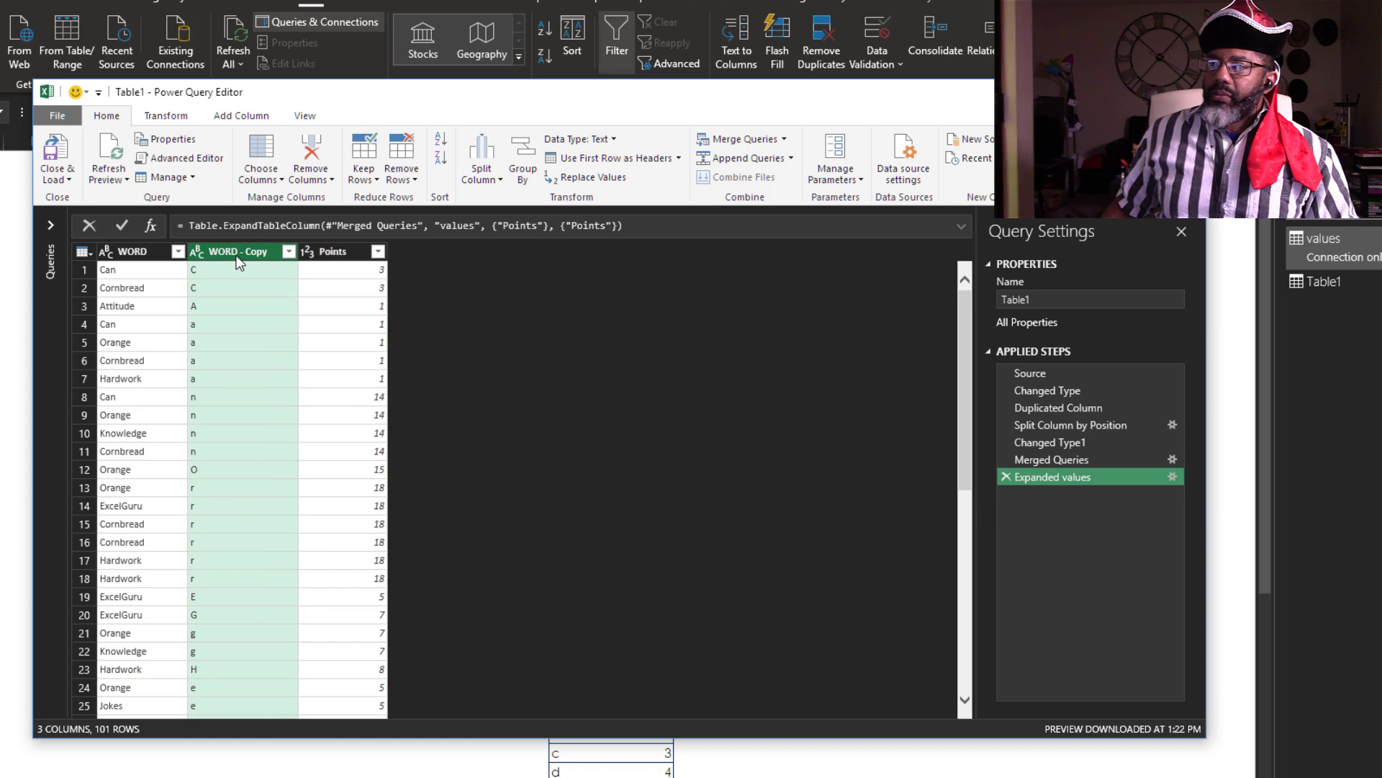
{"action": "right_click", "coordinate": [238, 253]}
{"action": "left_click", "coordinate": [272, 291]}
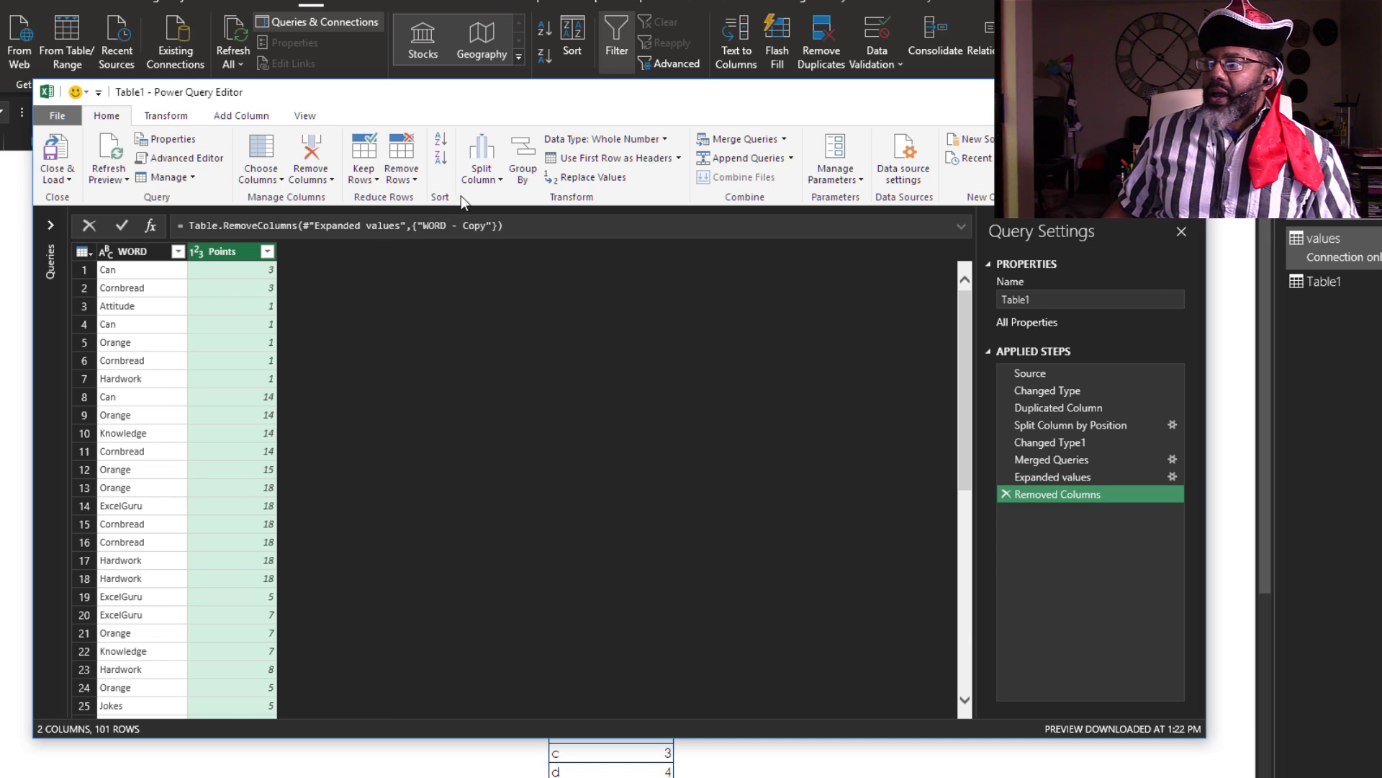
Step: Group rows by WORD into a new Points column that sums Points
{"action": "left_click", "coordinate": [524, 156]}
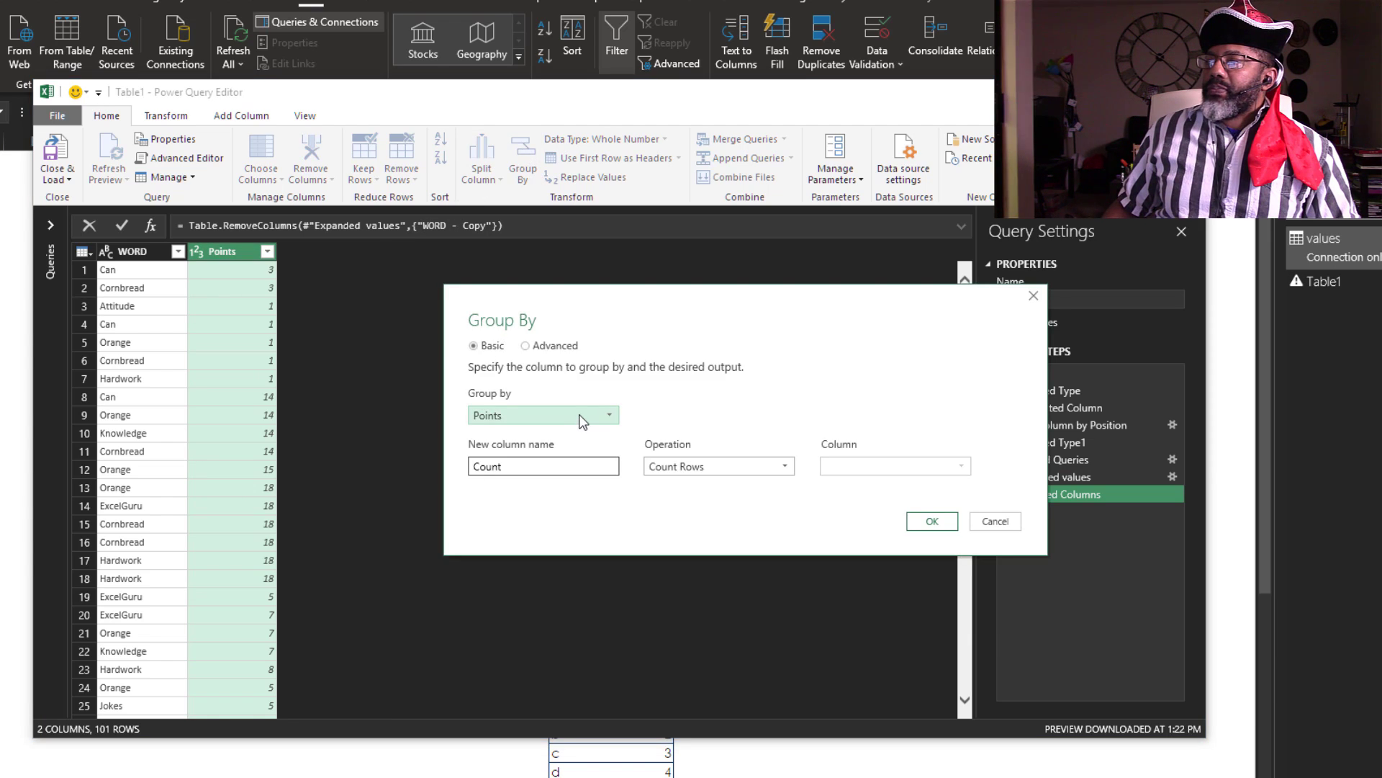
{"action": "left_click", "coordinate": [569, 416]}
{"action": "left_click", "coordinate": [572, 432]}
{"action": "double_click", "coordinate": [581, 466]}
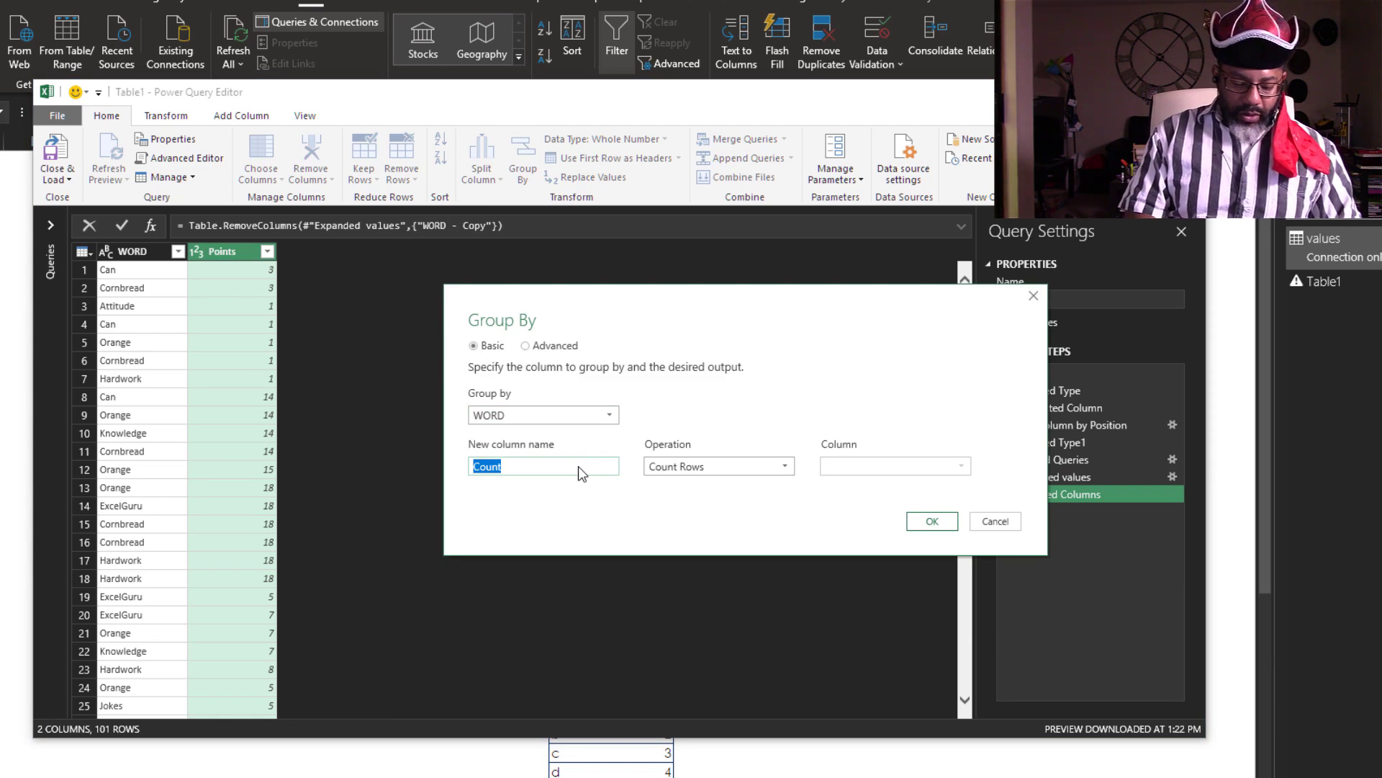
{"action": "type", "text": "Points"}
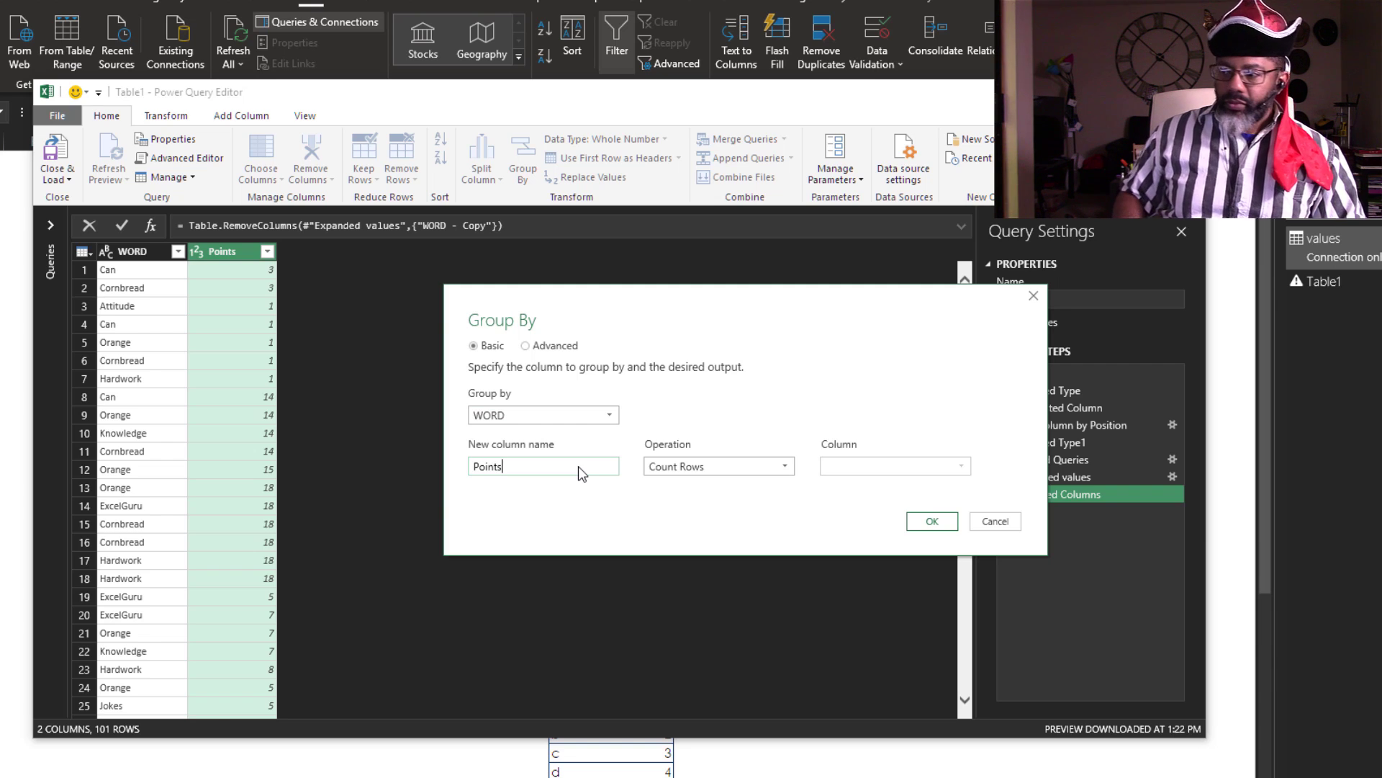
{"action": "left_click", "coordinate": [675, 470]}
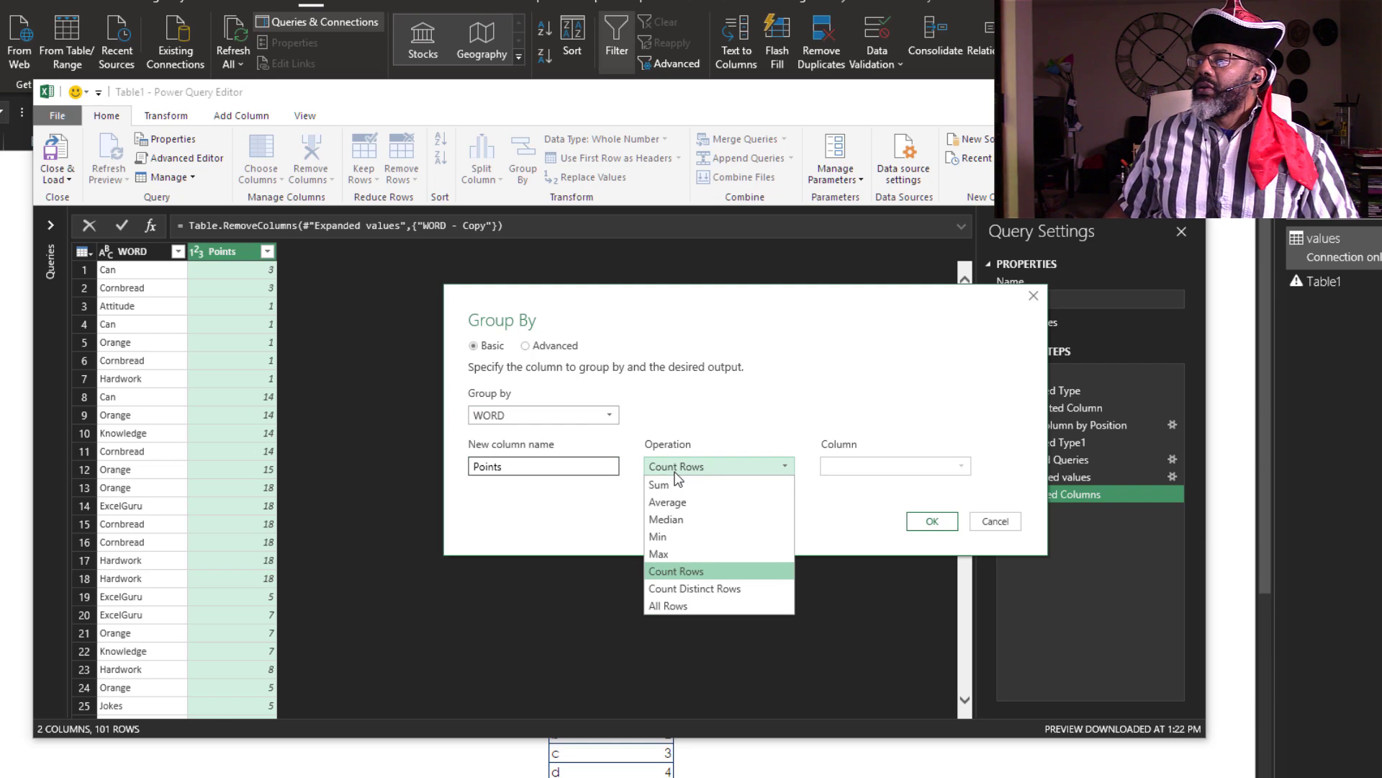
{"action": "left_click", "coordinate": [671, 484]}
{"action": "left_click", "coordinate": [848, 467]}
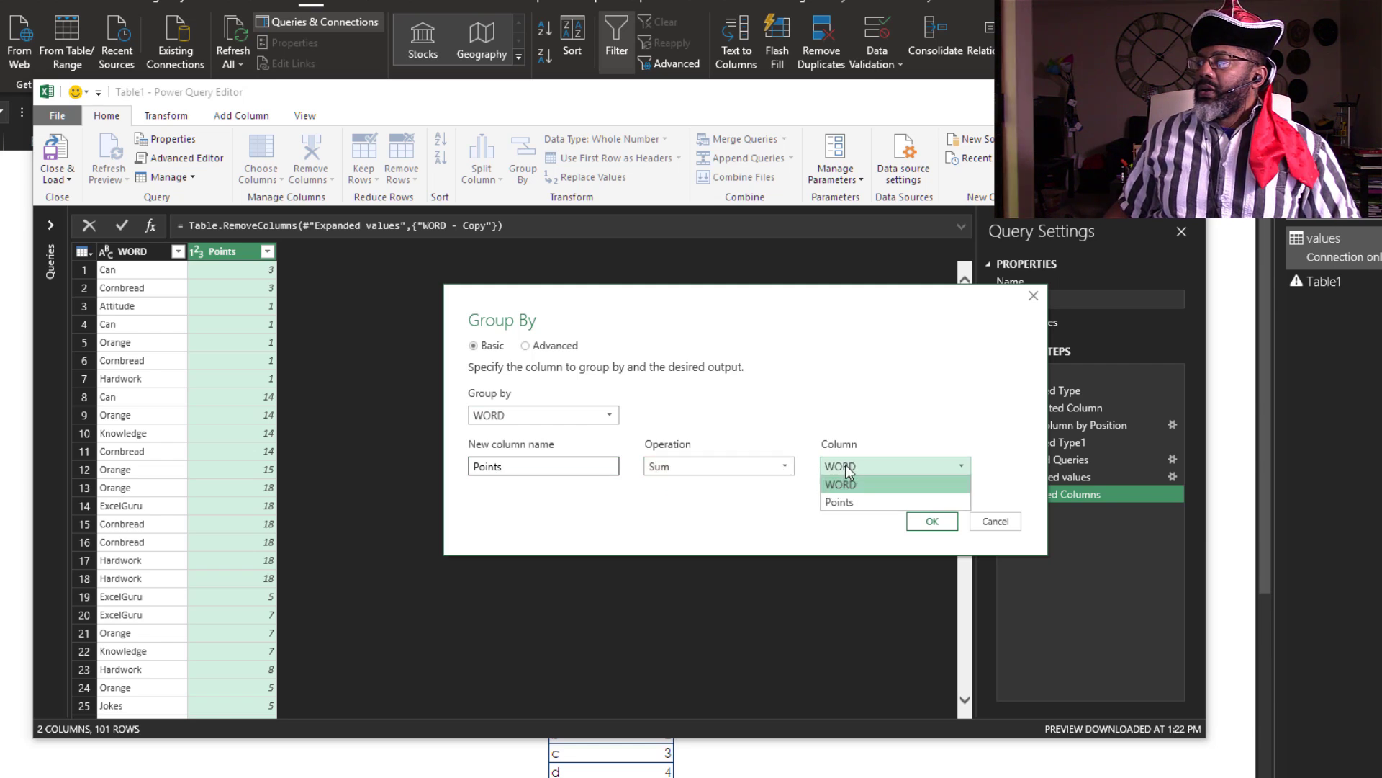
{"action": "left_click", "coordinate": [848, 502]}
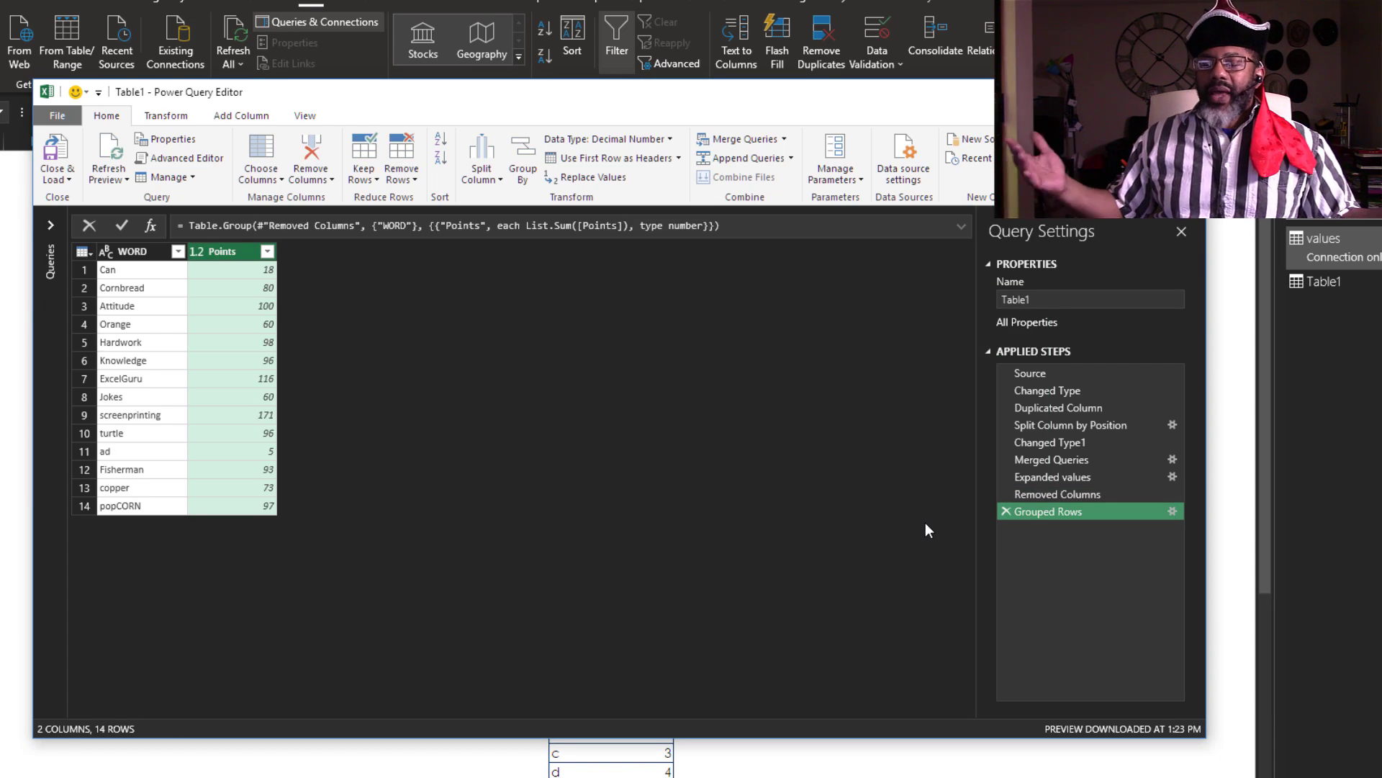
Step: Load the word scores as a table into the existing worksheet at cell G3
{"action": "left_click", "coordinate": [56, 179]}
{"action": "left_click", "coordinate": [93, 216]}
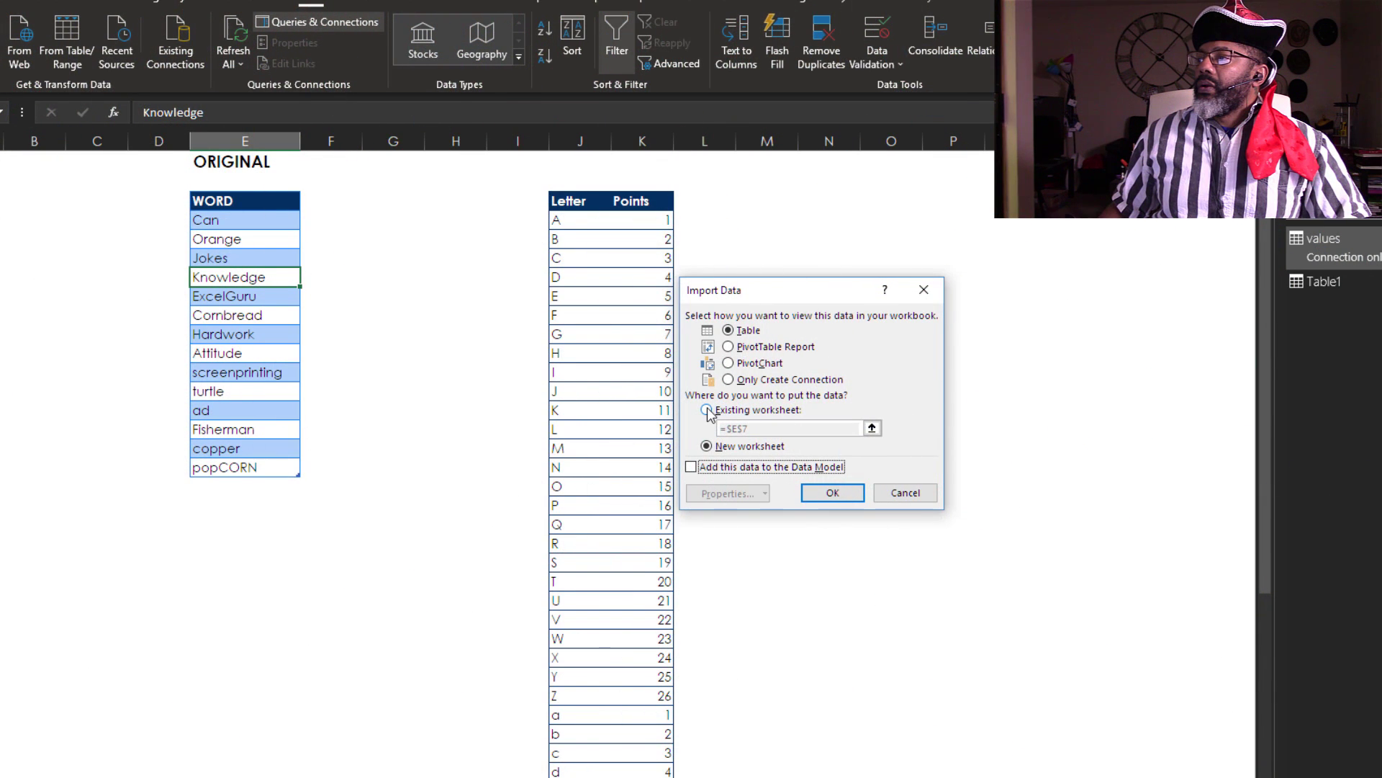
{"action": "left_click", "coordinate": [708, 411]}
{"action": "left_click", "coordinate": [872, 427]}
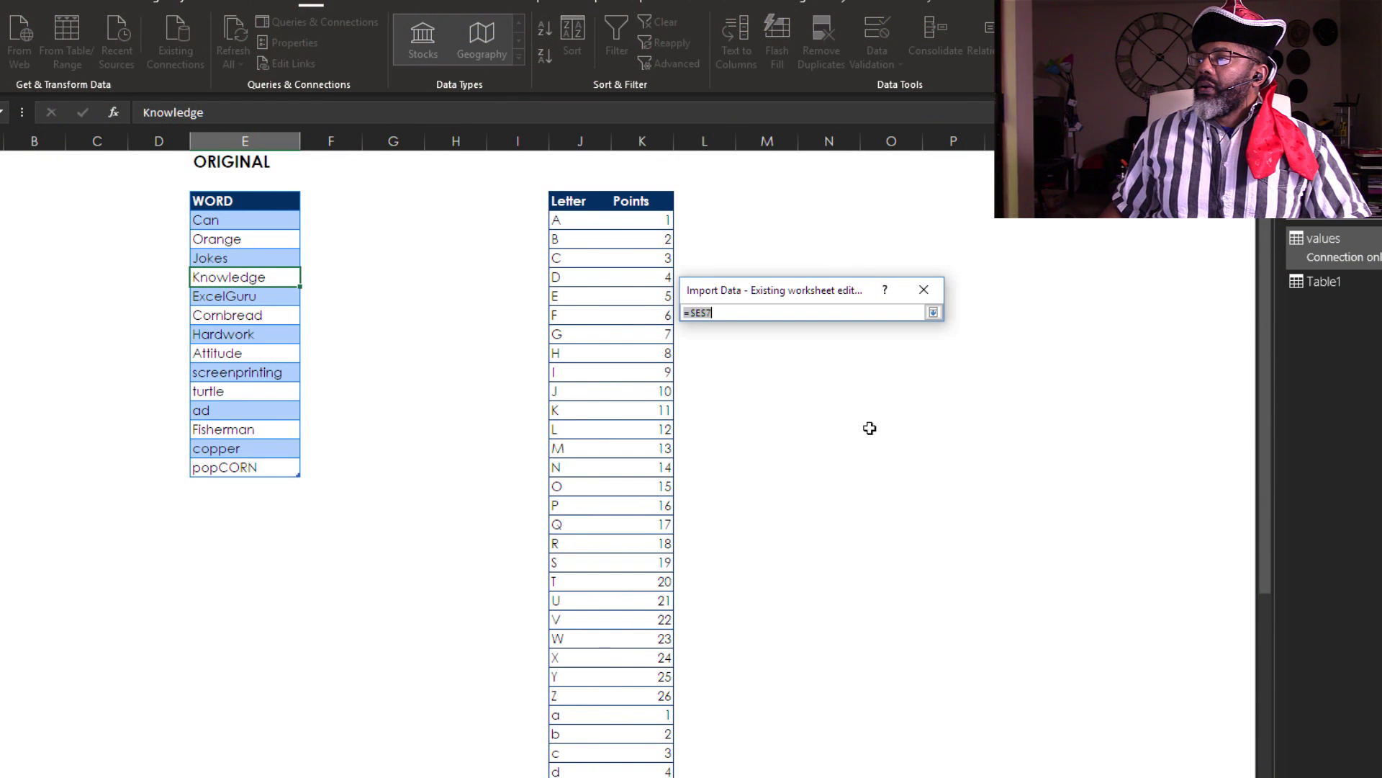
{"action": "left_click", "coordinate": [393, 201]}
{"action": "left_click", "coordinate": [933, 311]}
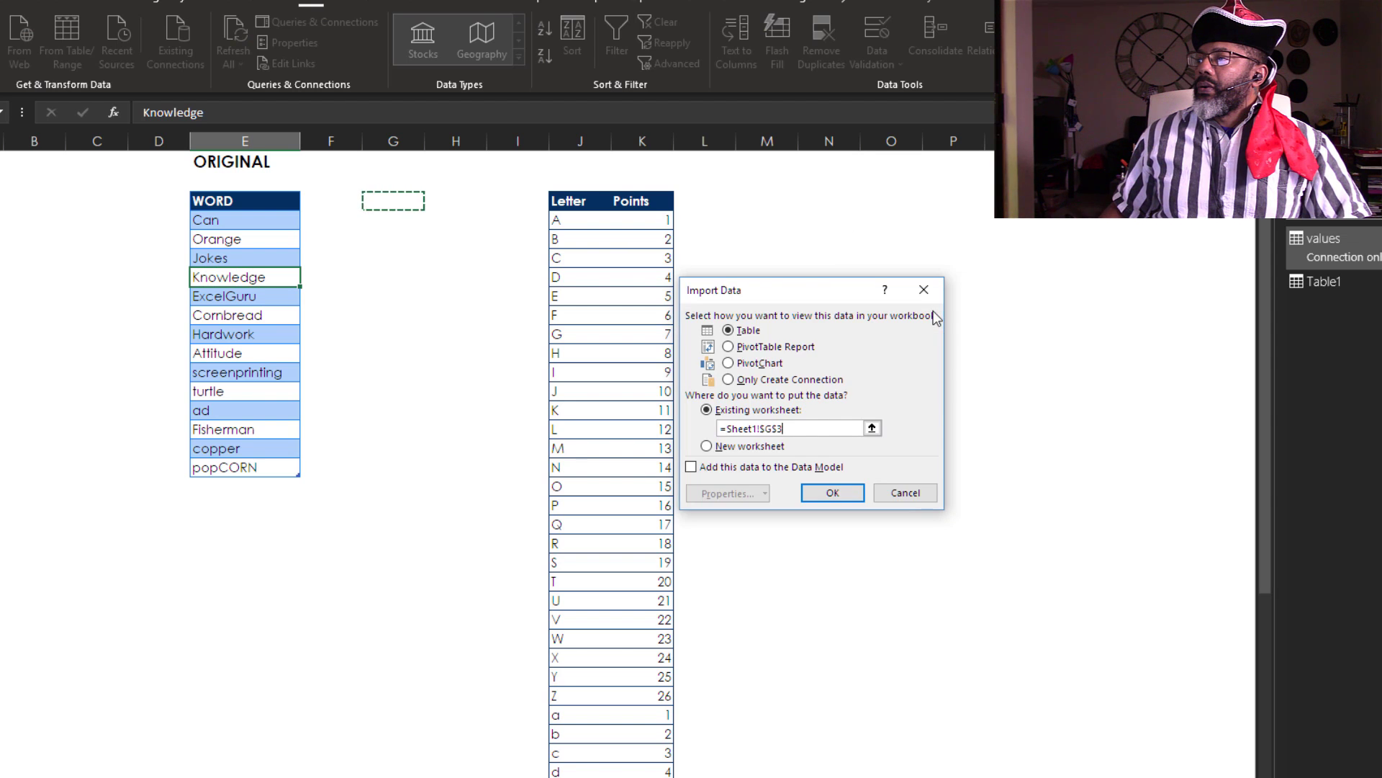
{"action": "left_click", "coordinate": [833, 493]}
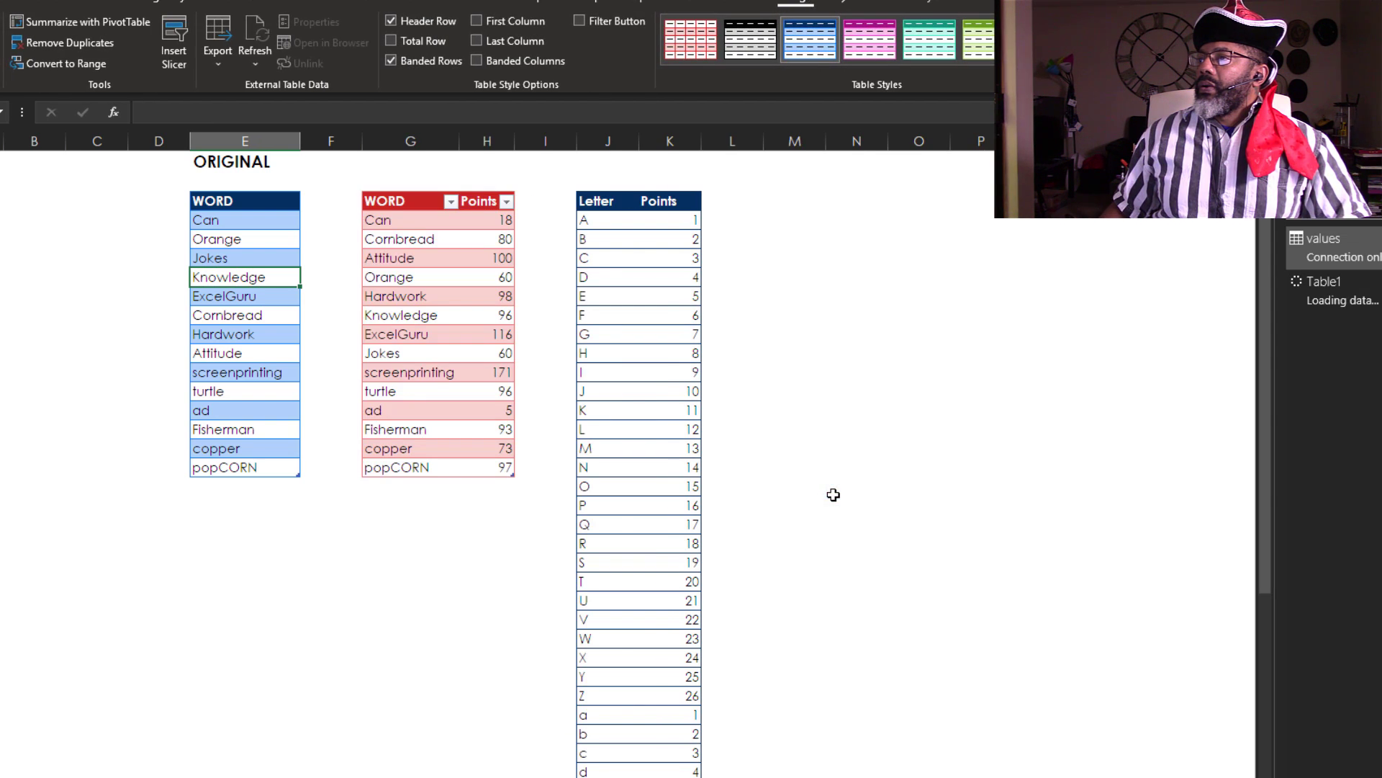
Step: Insert three blank columns at I:K before the letter table
{"action": "left_click_drag", "start_coordinate": [556, 142], "coordinate": [651, 136]}
{"action": "key", "text": "ctrl+shift+plus"}
{"action": "left_click", "coordinate": [447, 598]}
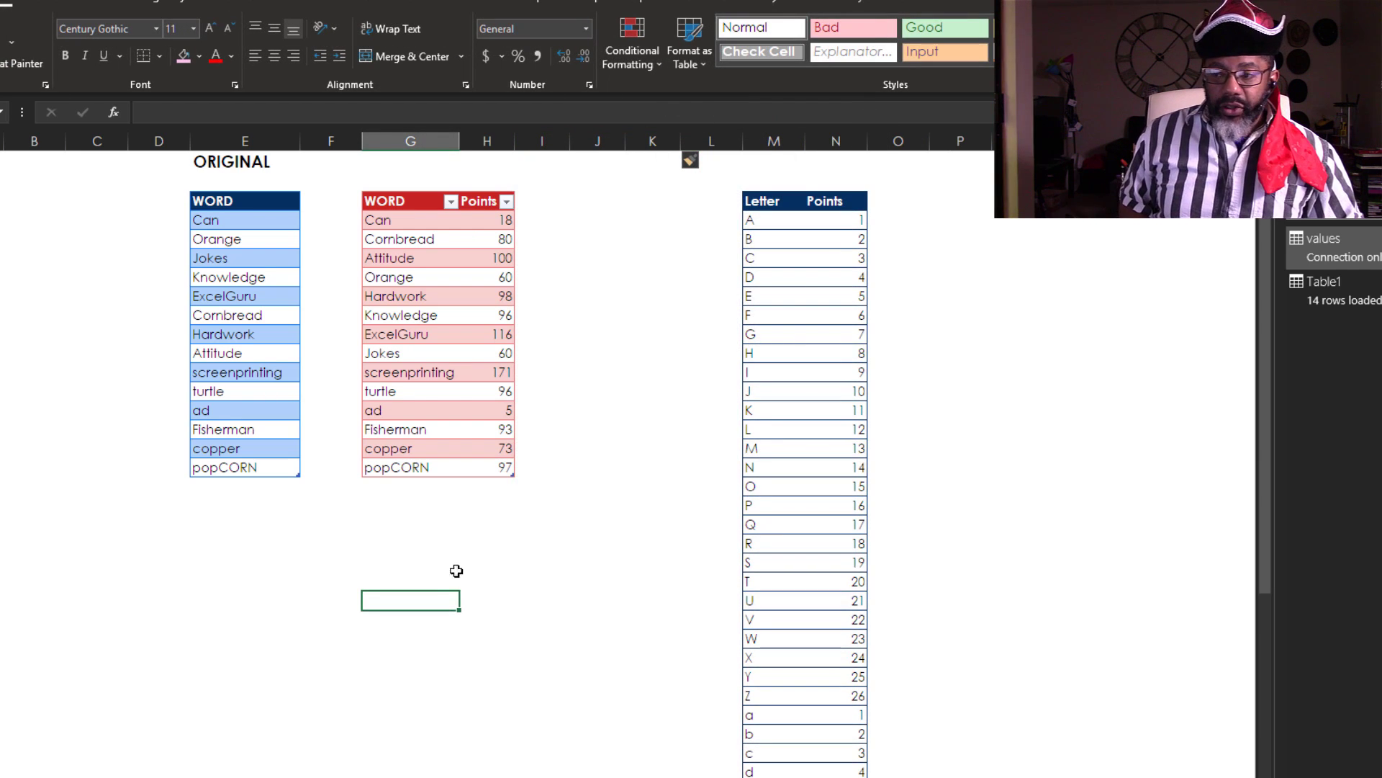
Step: Add 'sandwich' below popCORN in the word list and refresh all queries
{"action": "left_click", "coordinate": [247, 490]}
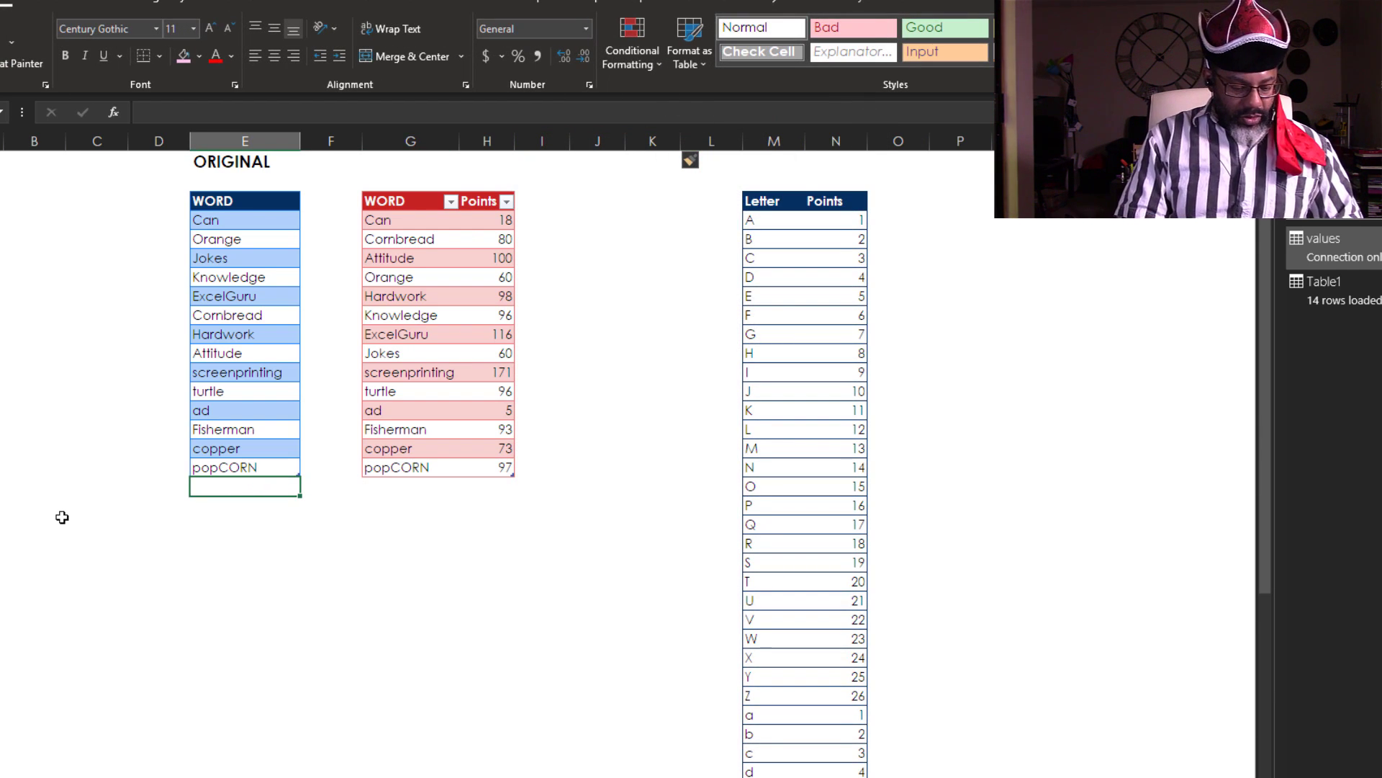
{"action": "type", "text": "sandwi"}
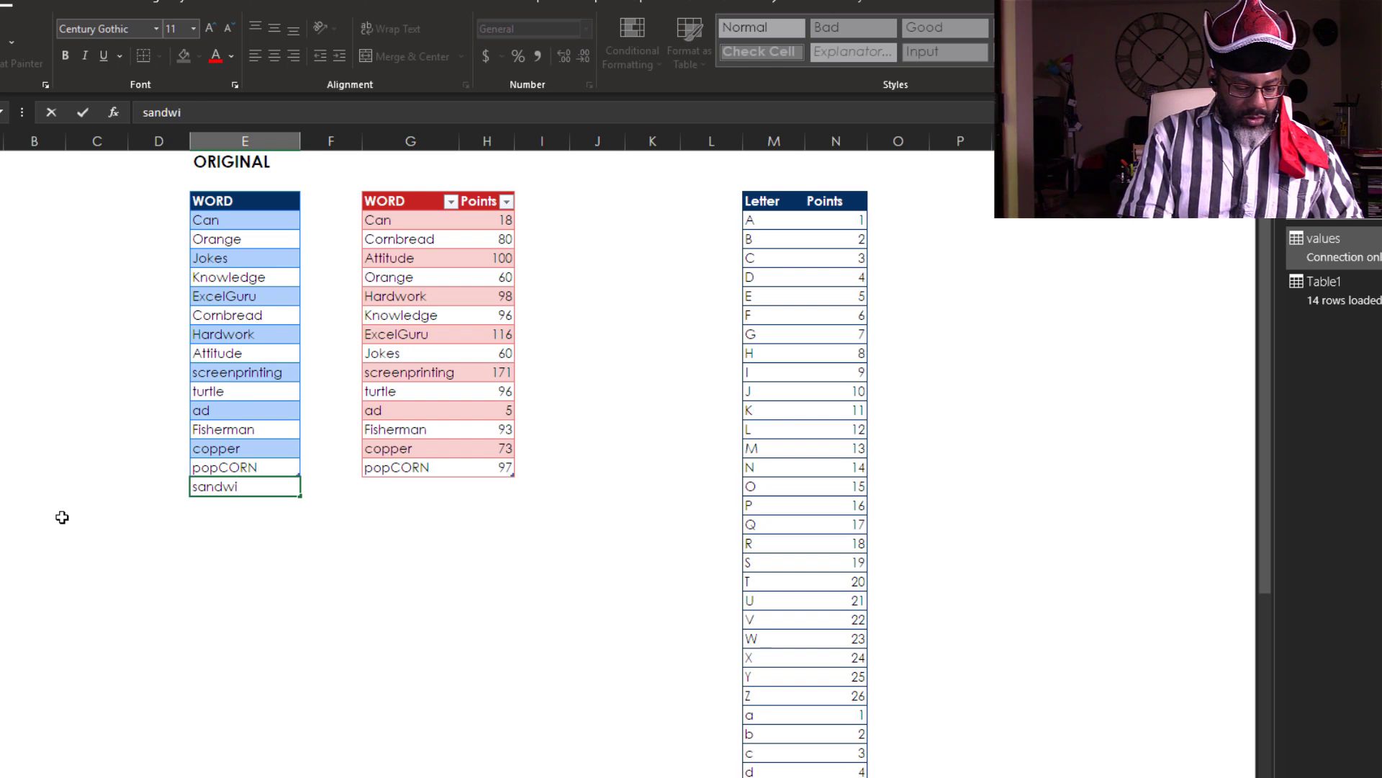
{"action": "type", "text": "ch"}
{"action": "key", "text": "Return"}
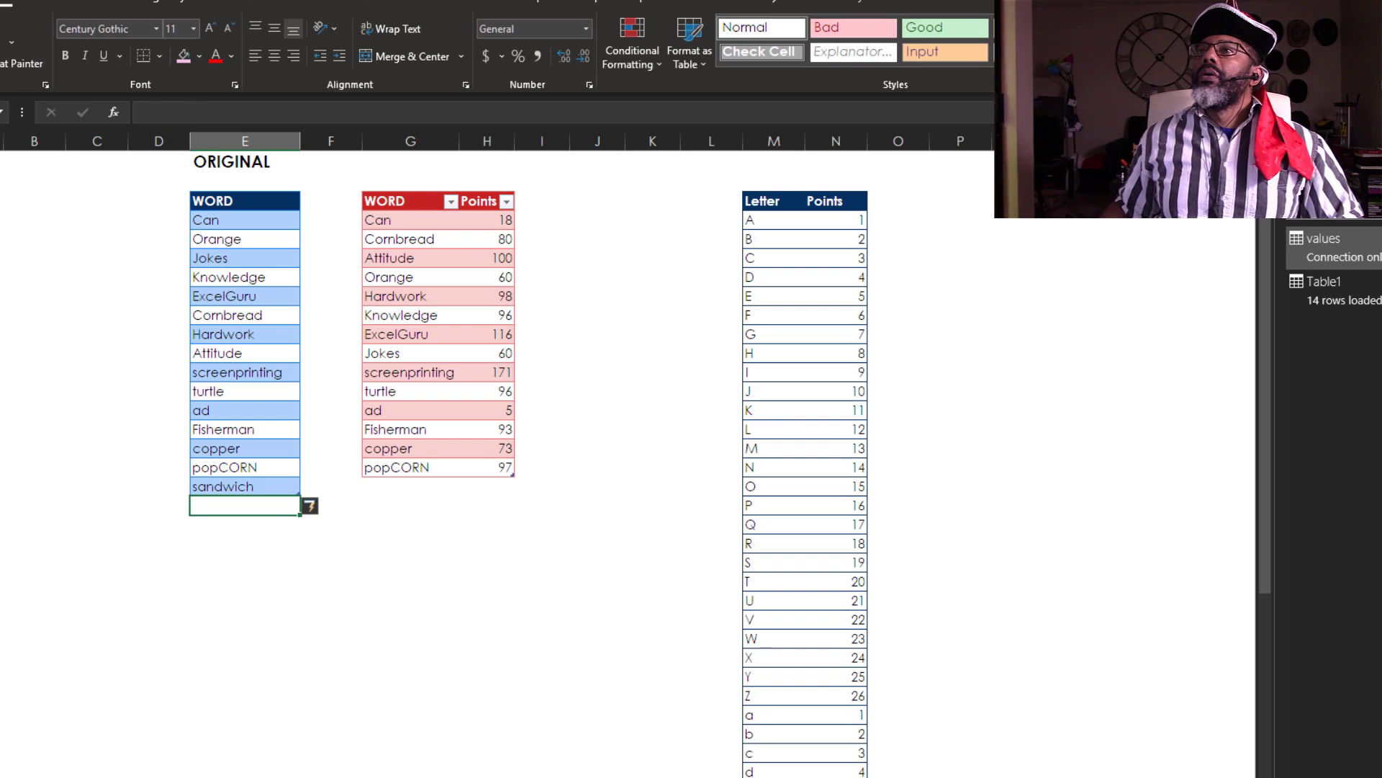
{"action": "left_click", "coordinate": [314, 3]}
{"action": "left_click", "coordinate": [238, 33]}
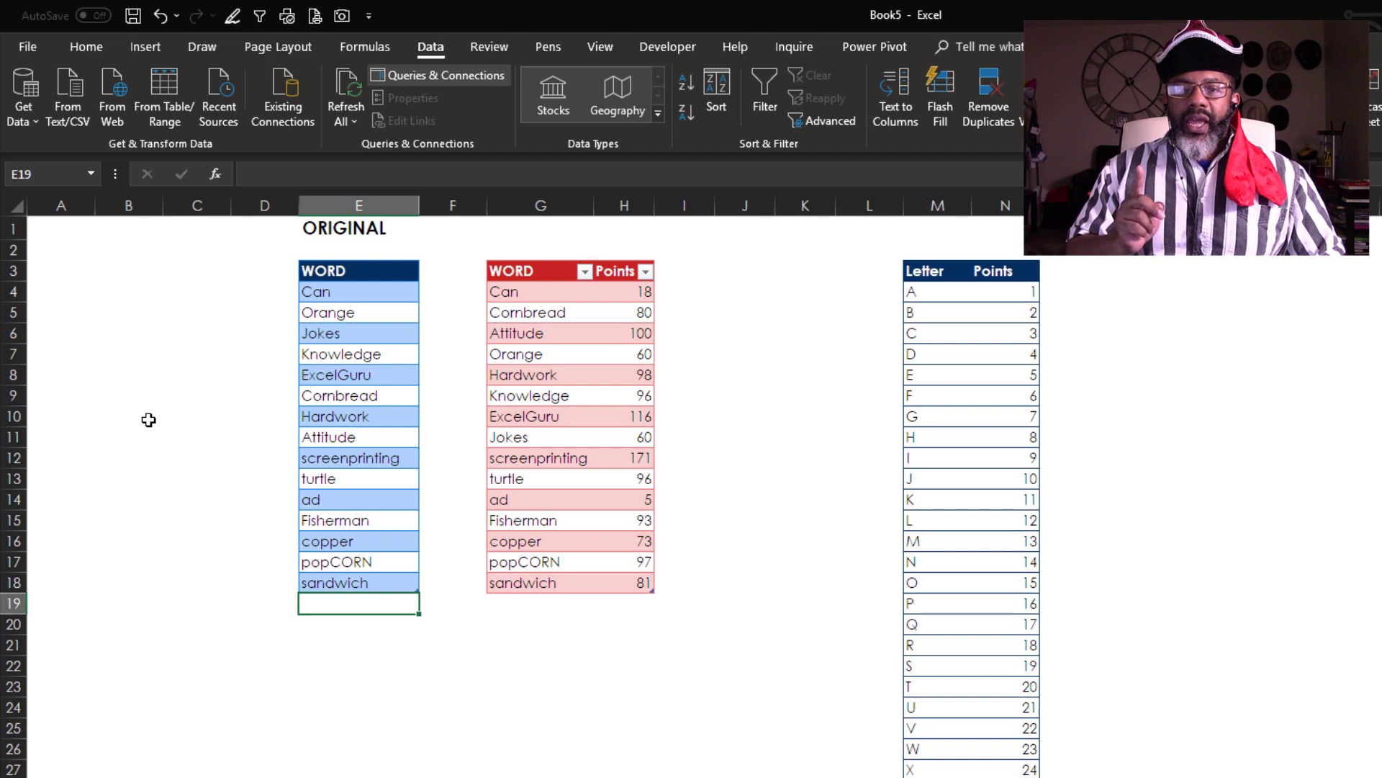
Step: Paste 'Noël' below sandwich in the word list and refresh all to score it
{"action": "key", "text": "ctrl+v"}
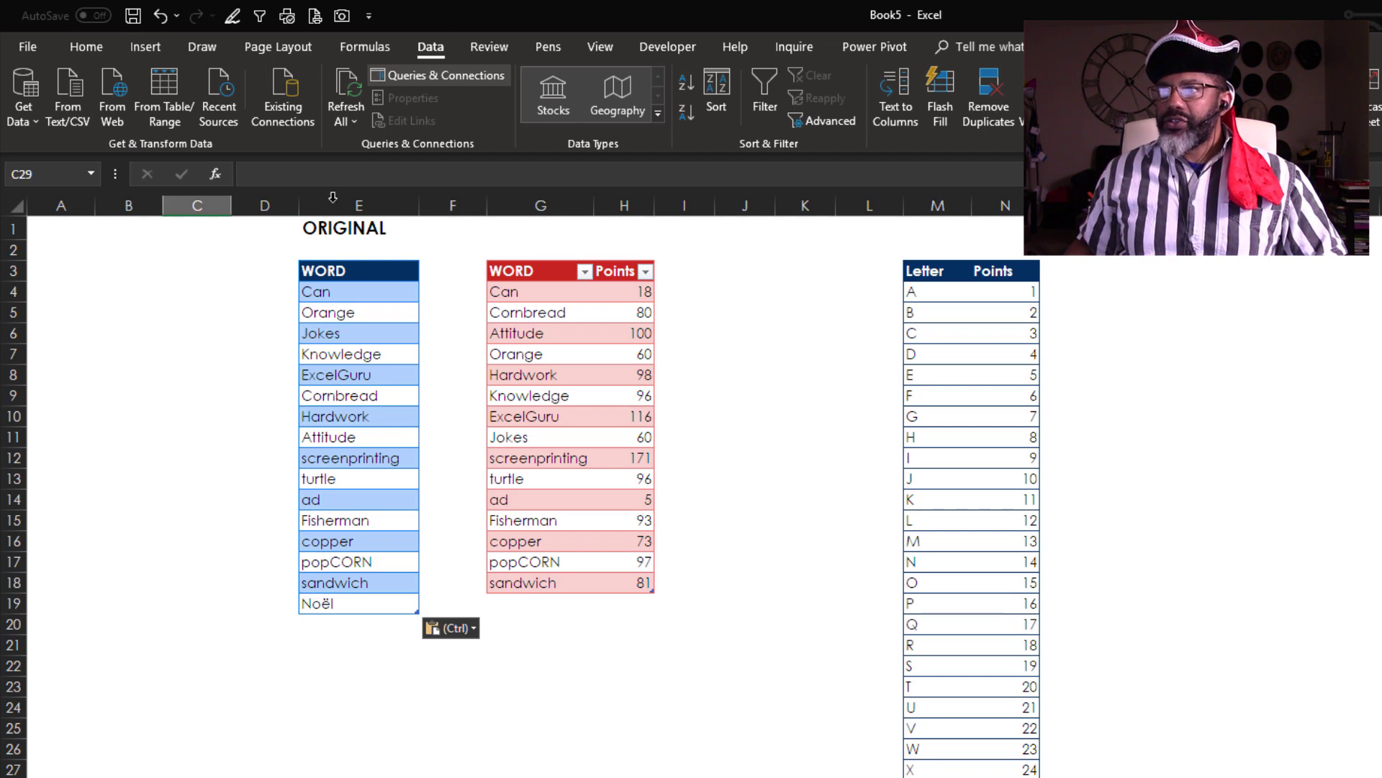
{"action": "left_click", "coordinate": [346, 94]}
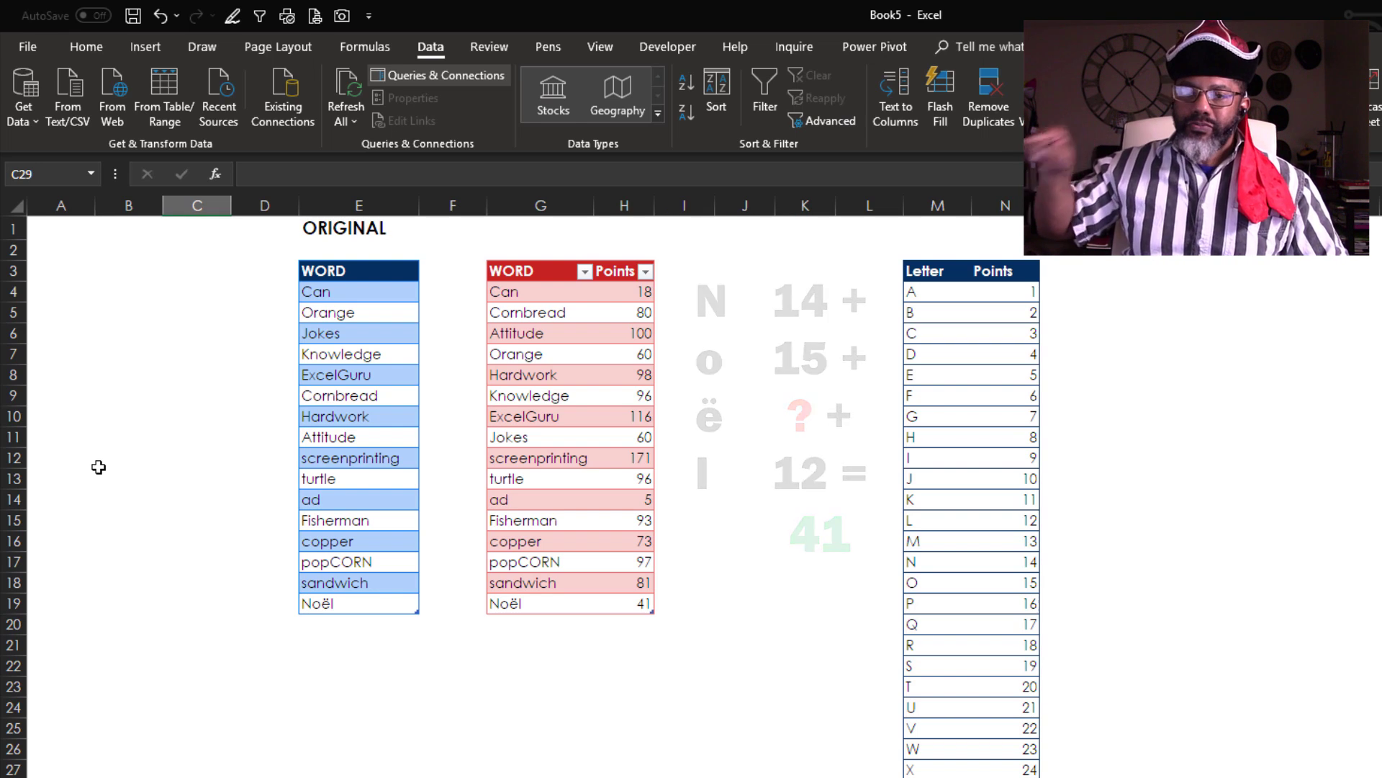
Step: Give ë a value of 5 in the letter table's Points column
{"action": "scroll", "coordinate": [238, 655], "scroll_direction": "down", "scroll_amount": 9}
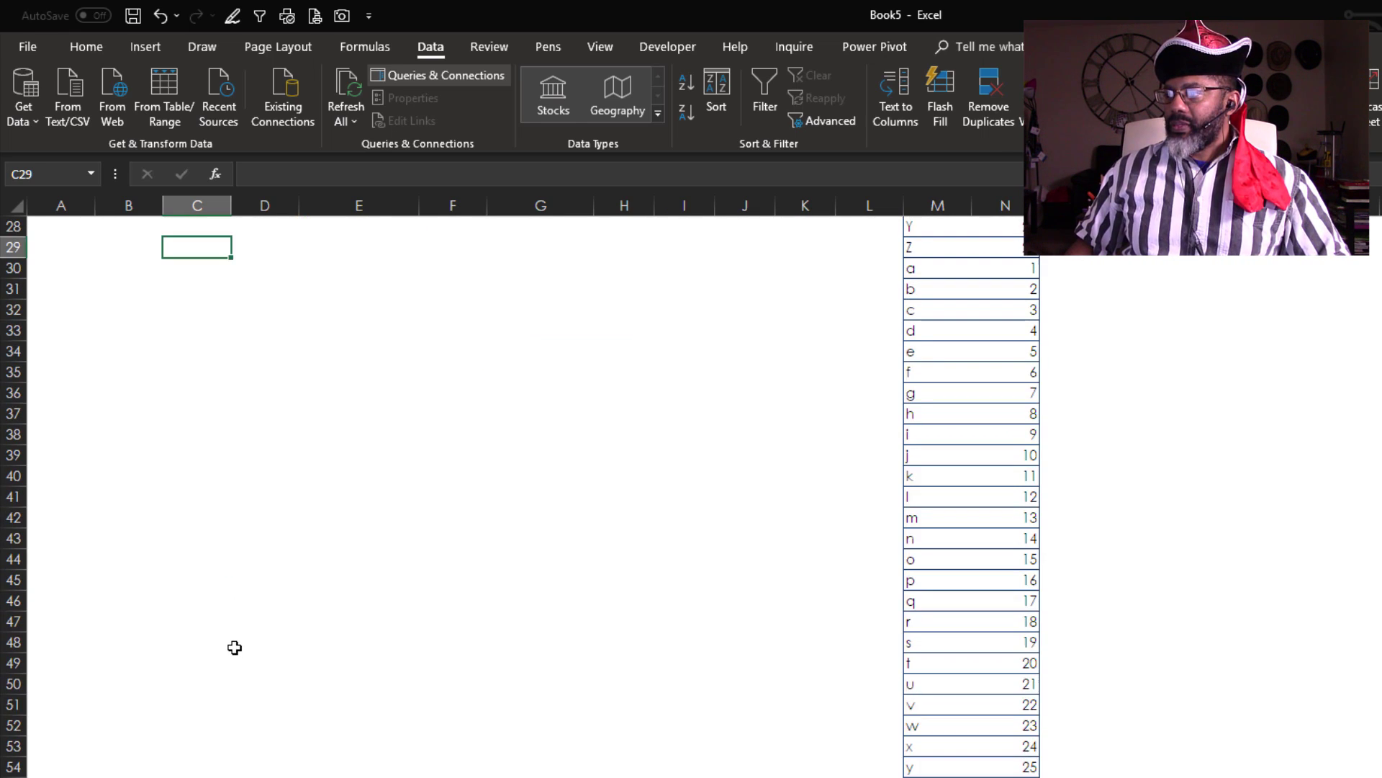
{"action": "key", "text": "ctrl+Right"}
{"action": "key", "text": "ctrl+Down"}
{"action": "key", "text": "Down"}
{"action": "left_click", "coordinate": [1028, 554]}
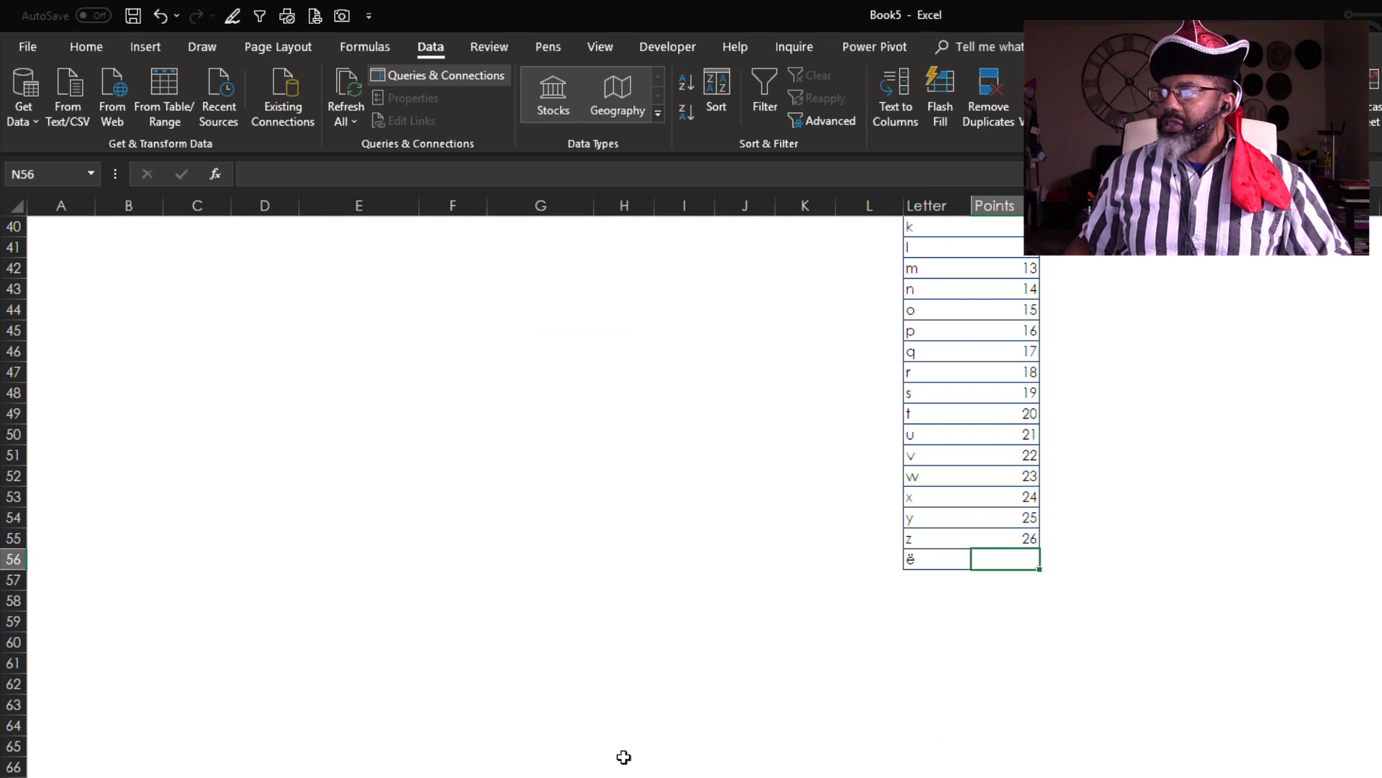
{"action": "type", "text": "5"}
{"action": "key", "text": "Return"}
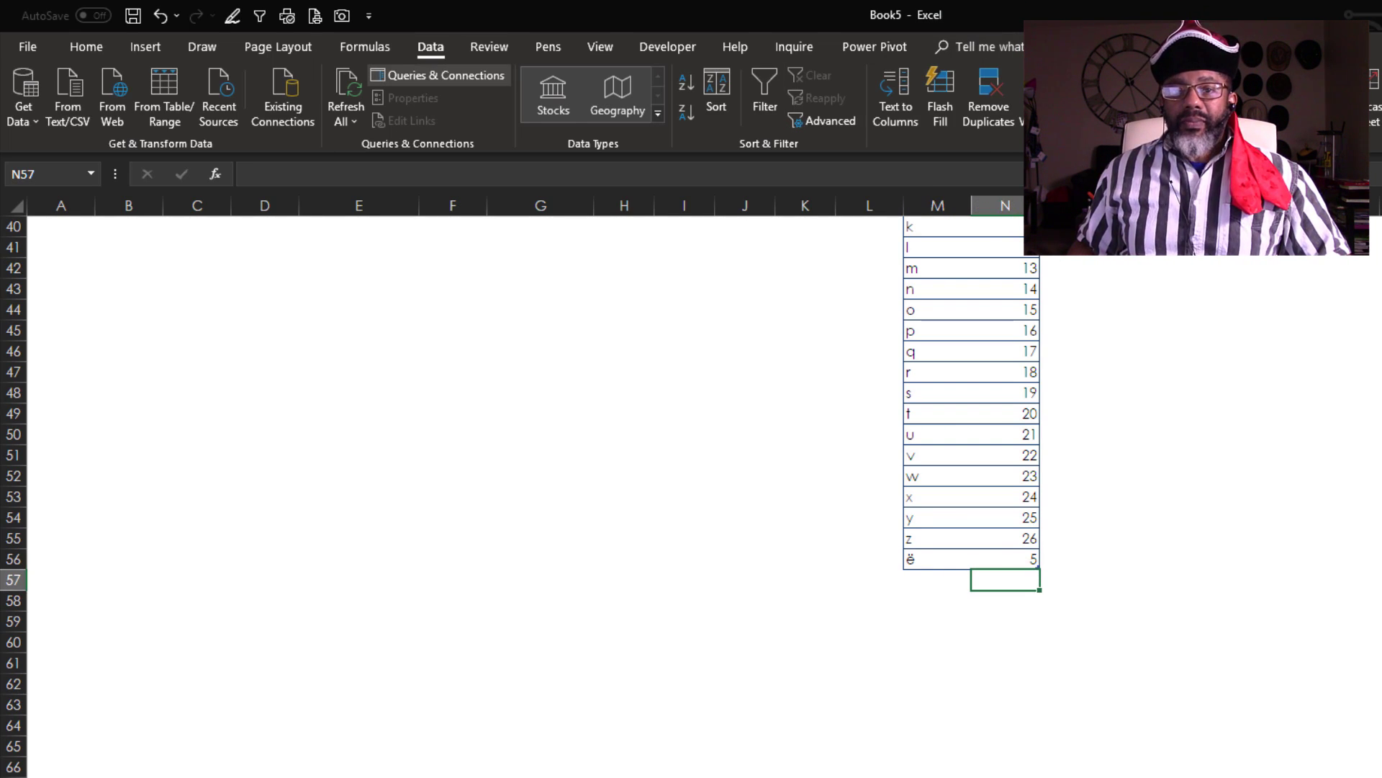
Step: Paste 'São Paulo' below Noël in the word list
{"action": "scroll", "coordinate": [504, 490], "scroll_direction": "up", "scroll_amount": 12}
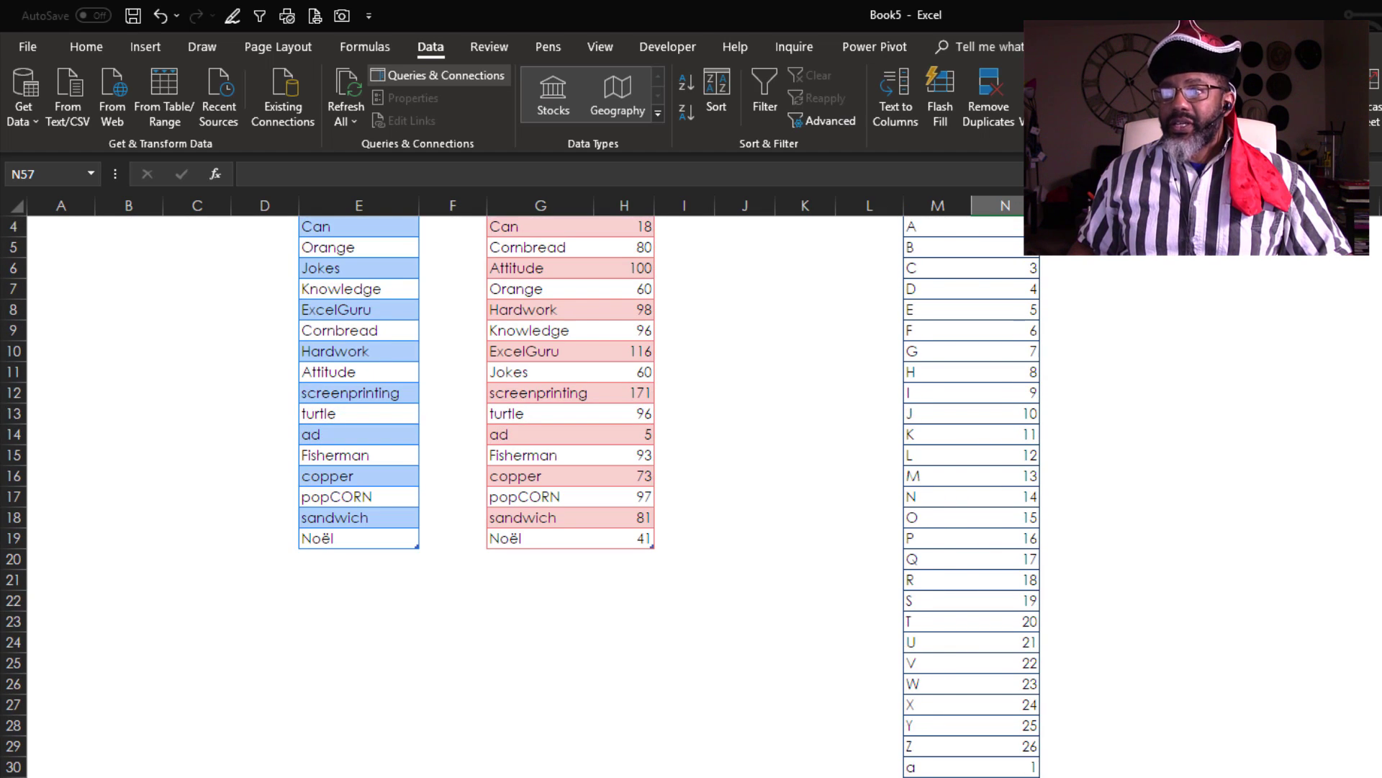
{"action": "left_click", "coordinate": [358, 559]}
{"action": "type", "text": "São Paulo"}
{"action": "scroll", "coordinate": [358, 558], "scroll_direction": "down", "scroll_amount": 2}
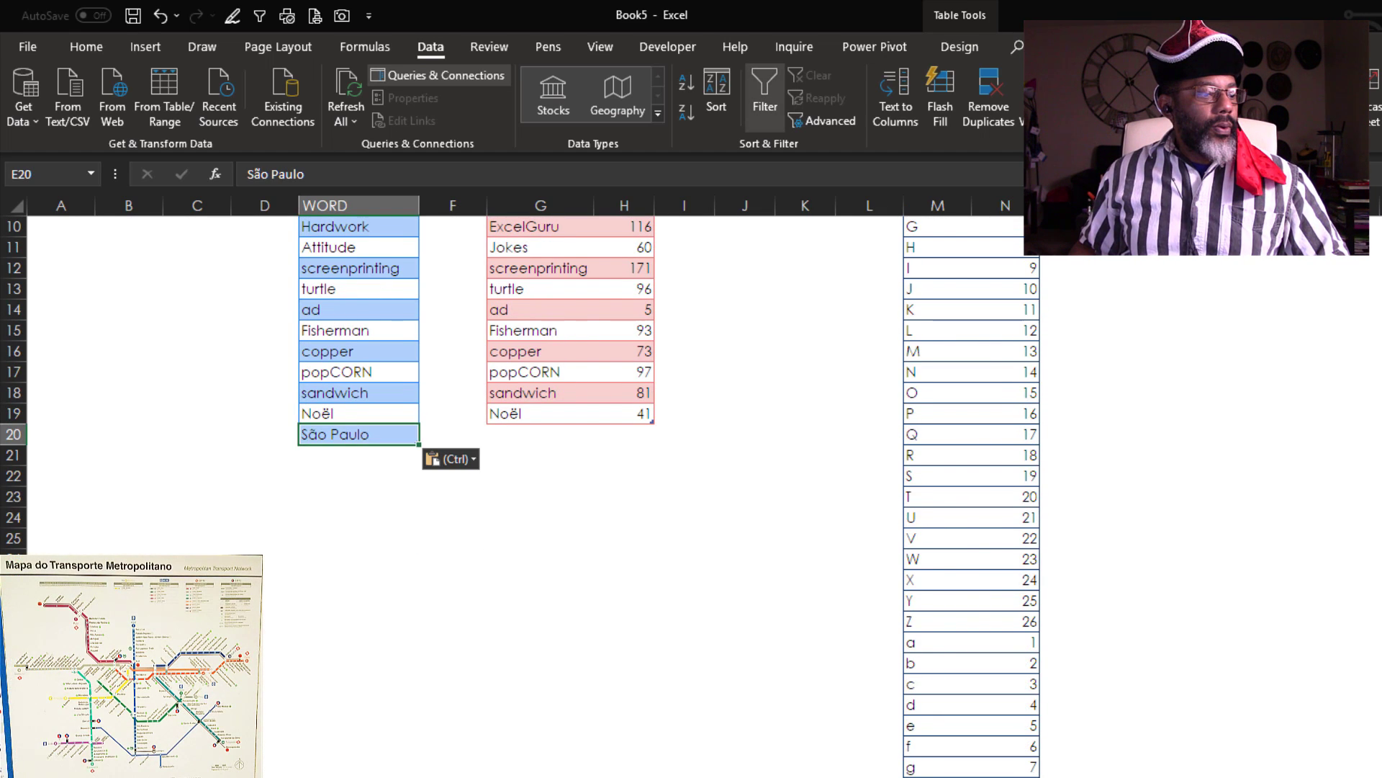
{"action": "key", "text": "ctrl+z"}
{"action": "key", "text": "ctrl+y"}
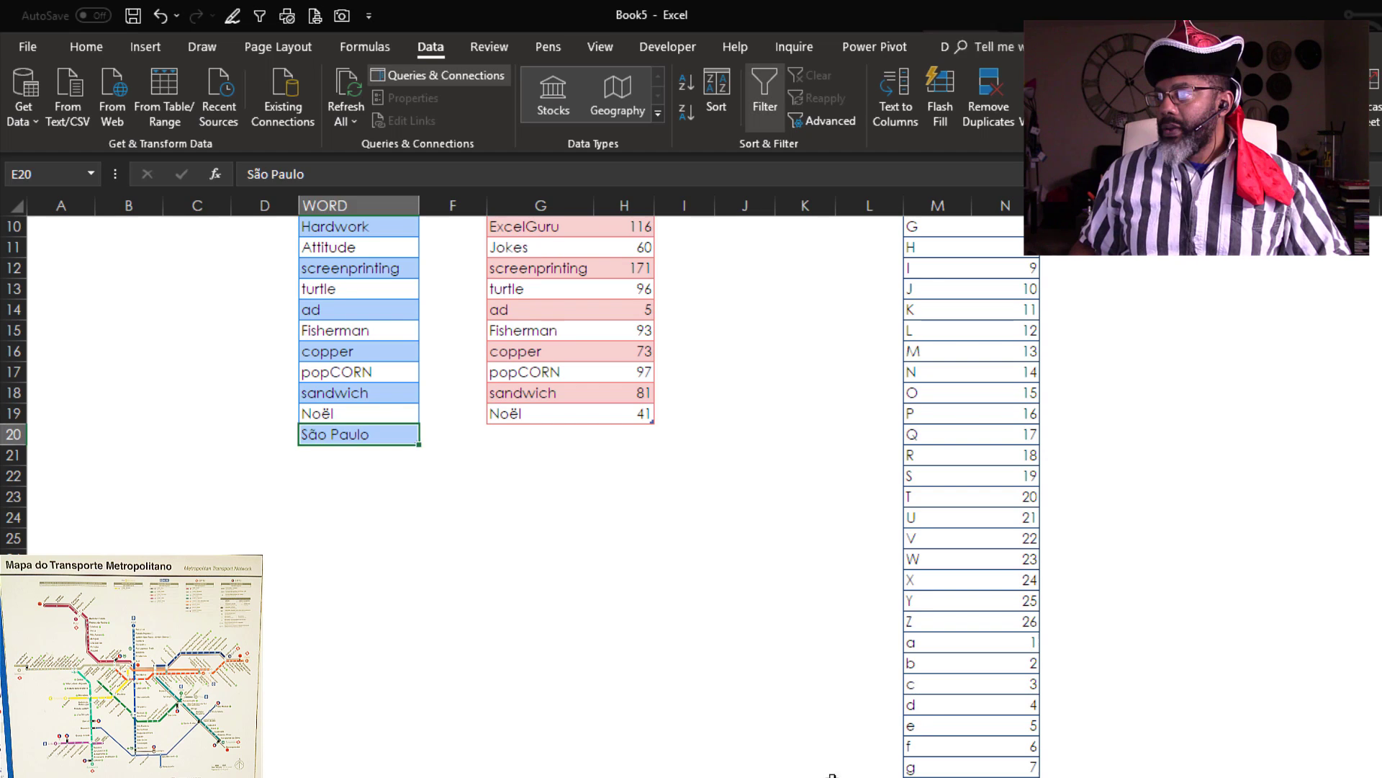
{"action": "scroll", "coordinate": [833, 769], "scroll_direction": "down", "scroll_amount": 10}
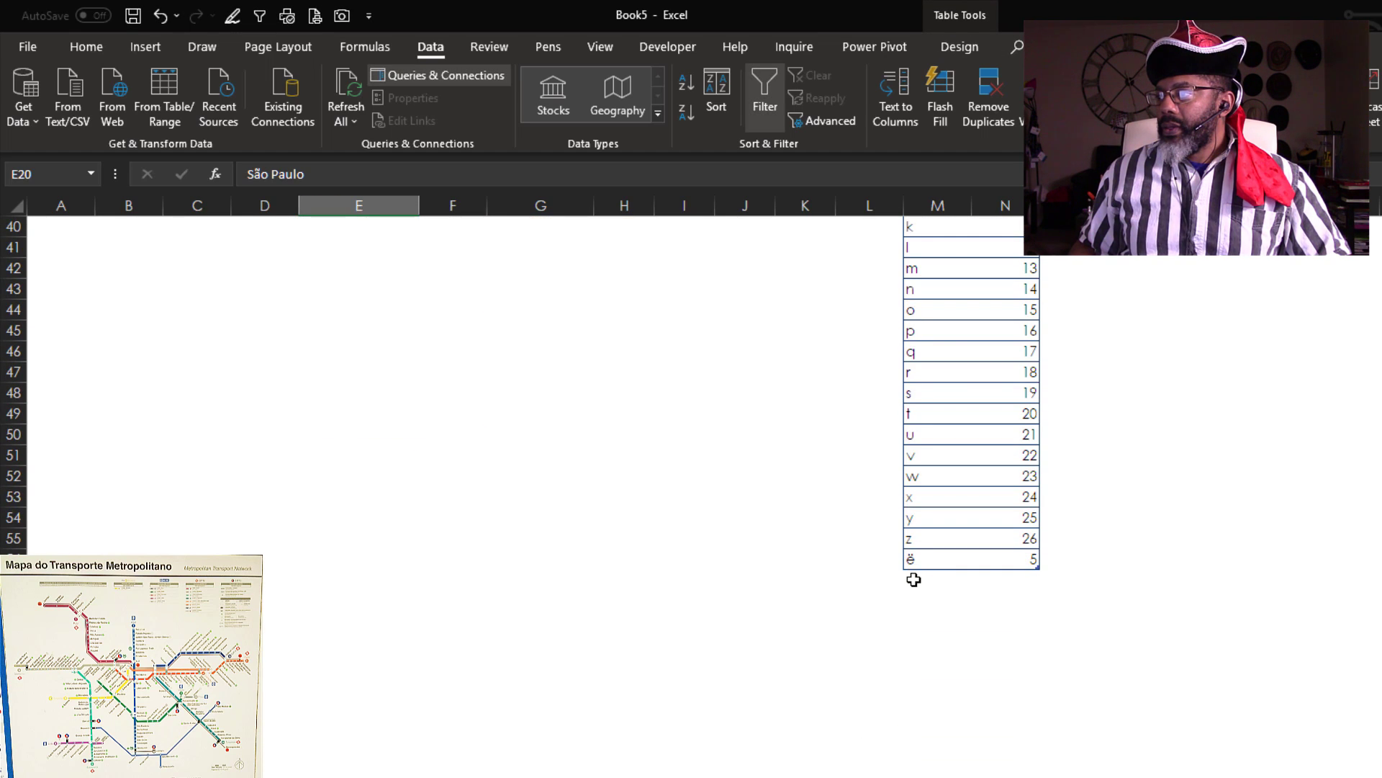
Step: Add ã below ë in the letter table with 1 point
{"action": "right_click", "coordinate": [913, 578]}
{"action": "left_click", "coordinate": [958, 662]}
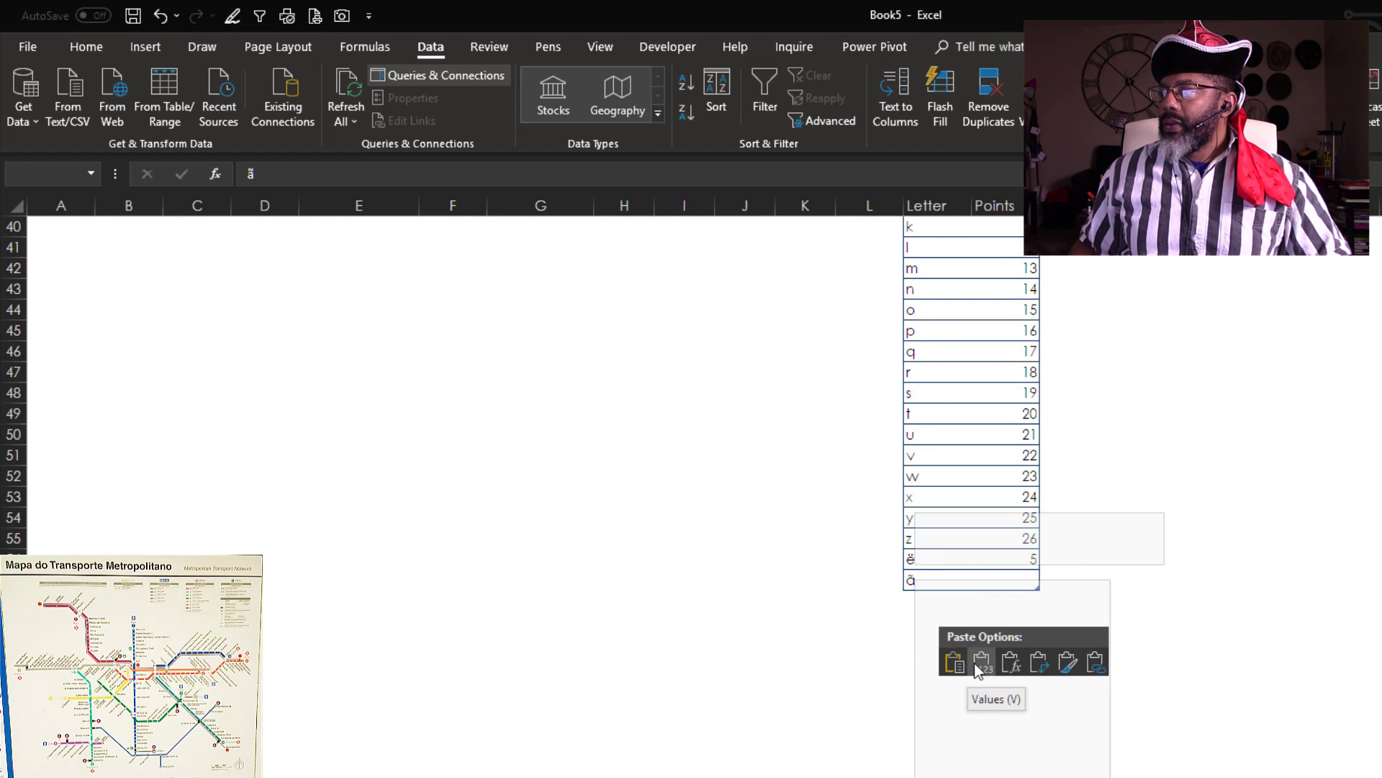
{"action": "left_click", "coordinate": [1006, 579]}
{"action": "type", "text": "1"}
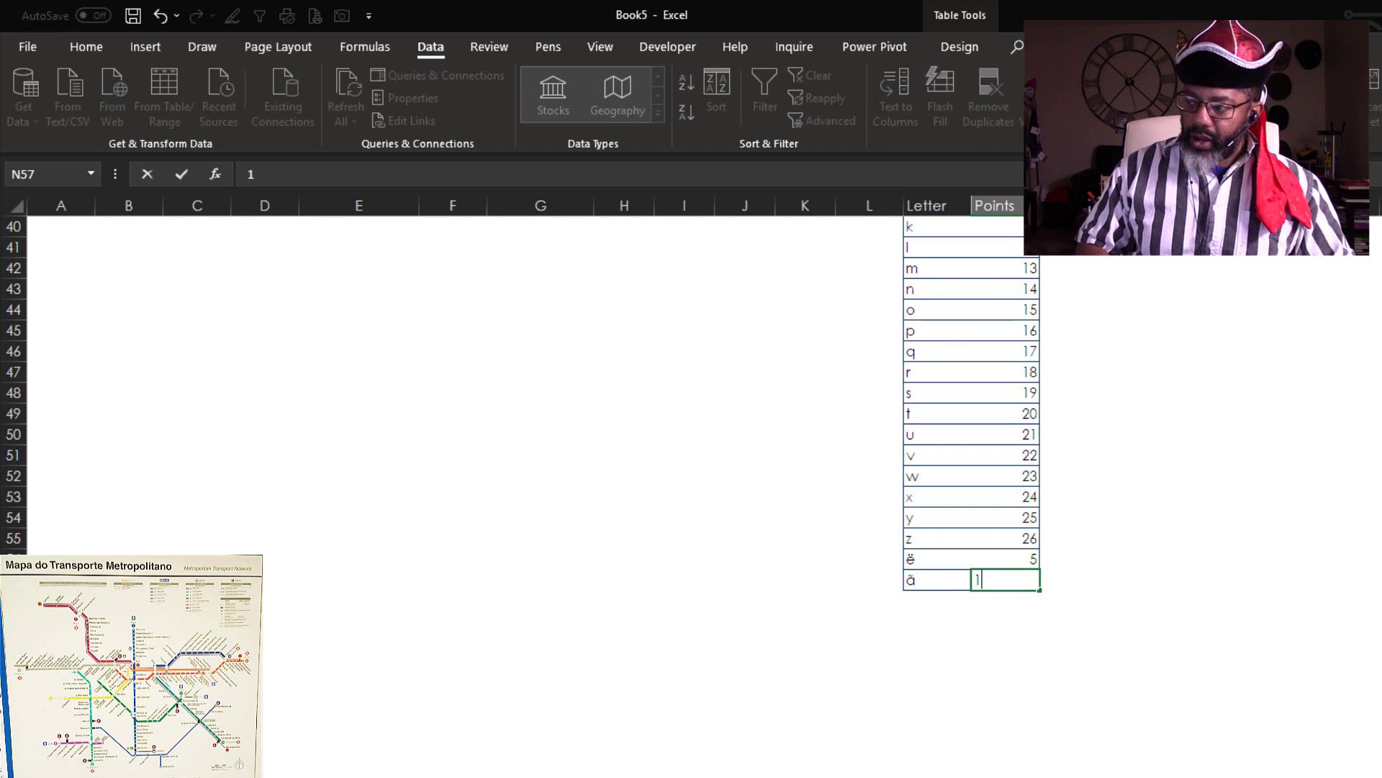
{"action": "scroll", "coordinate": [691, 476], "scroll_direction": "up", "scroll_amount": 6}
{"action": "scroll", "coordinate": [691, 475], "scroll_direction": "down", "scroll_amount": 4}
{"action": "key", "text": "Return"}
{"action": "scroll", "coordinate": [691, 475], "scroll_direction": "up", "scroll_amount": 11}
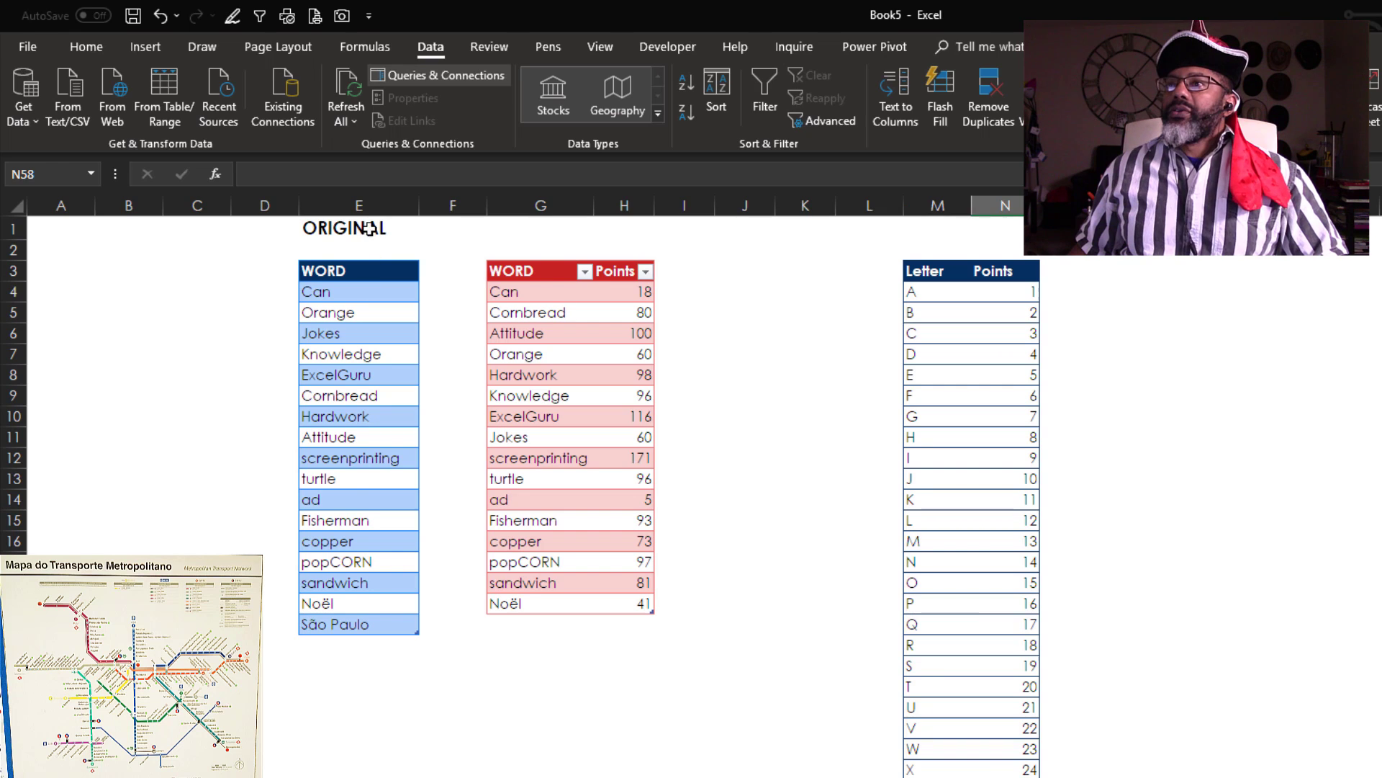
Step: Refresh all queries so the scores table shows Noël at 46 and São Paulo at 100
{"action": "key", "text": "ctrl+alt+F5"}
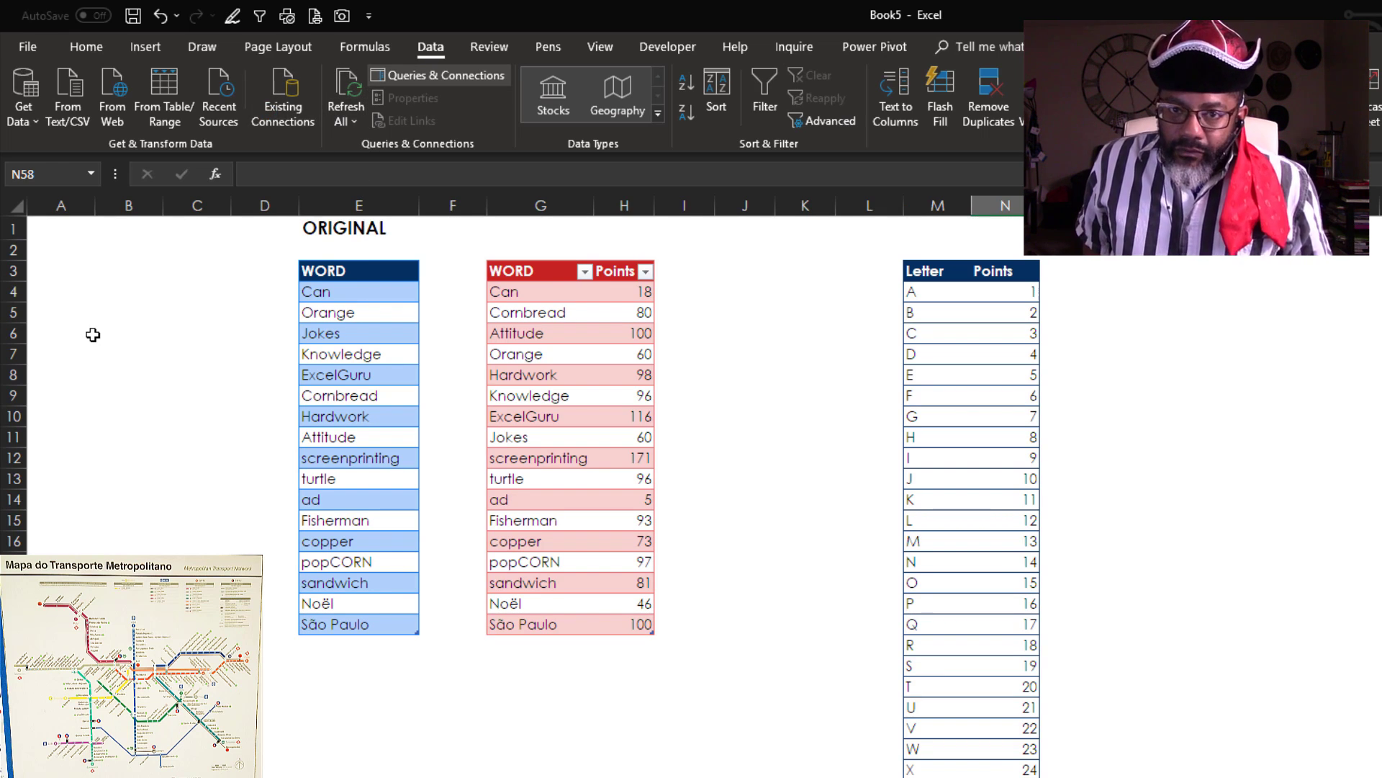